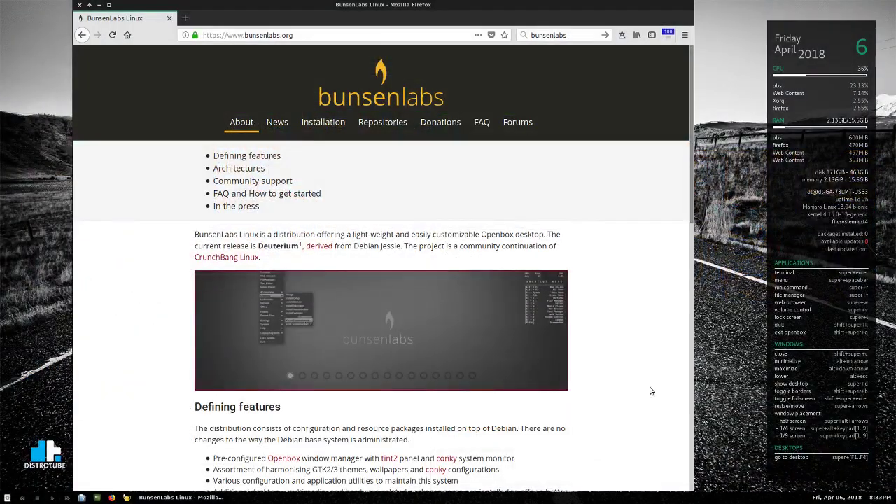
# - Skim the BunsenLabs homepage and search the web for "bunsenlabs helium"
pyautogui.scroll(-5, 504, 361)
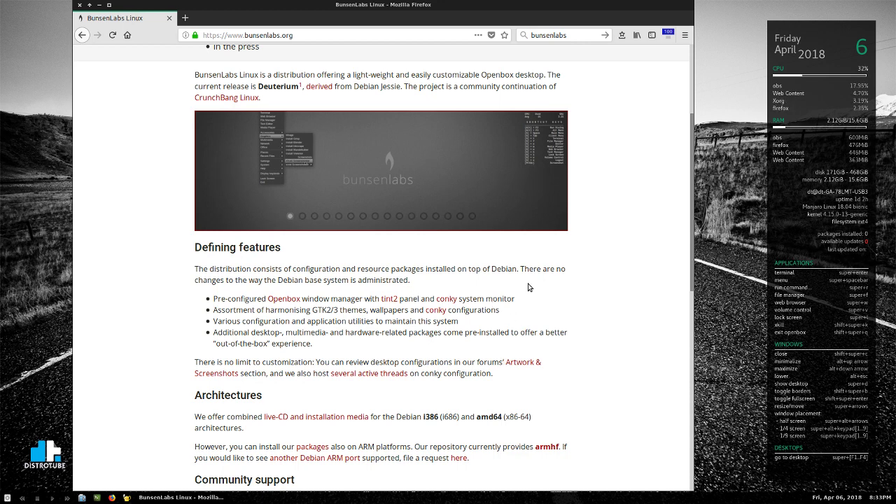
pyautogui.scroll(3, 656, 326)
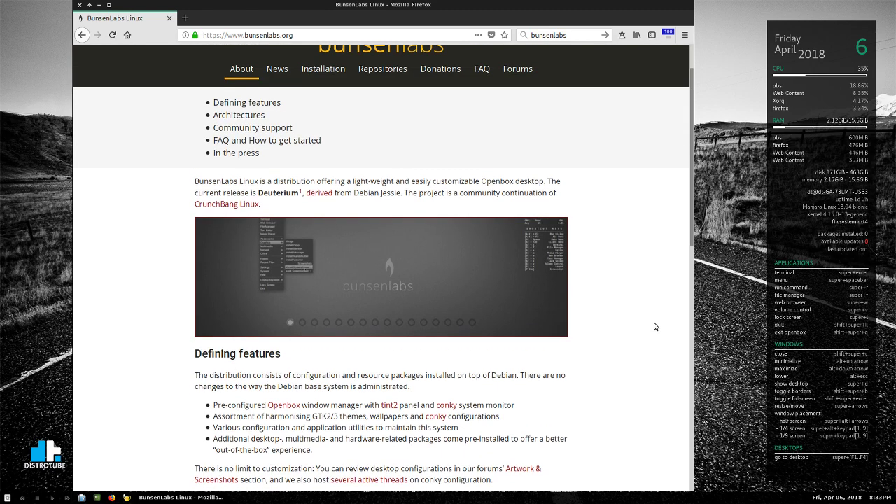
pyautogui.scroll(1, 656, 326)
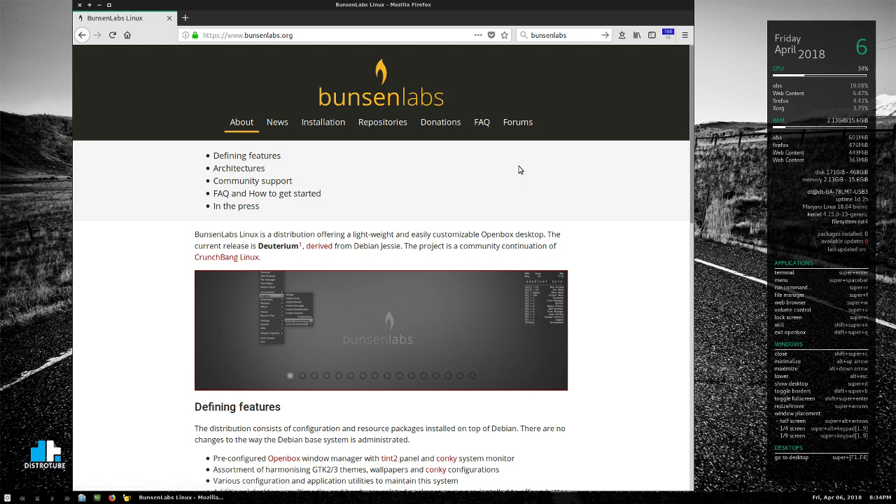
pyautogui.click(584, 35)
pyautogui.write('heli')
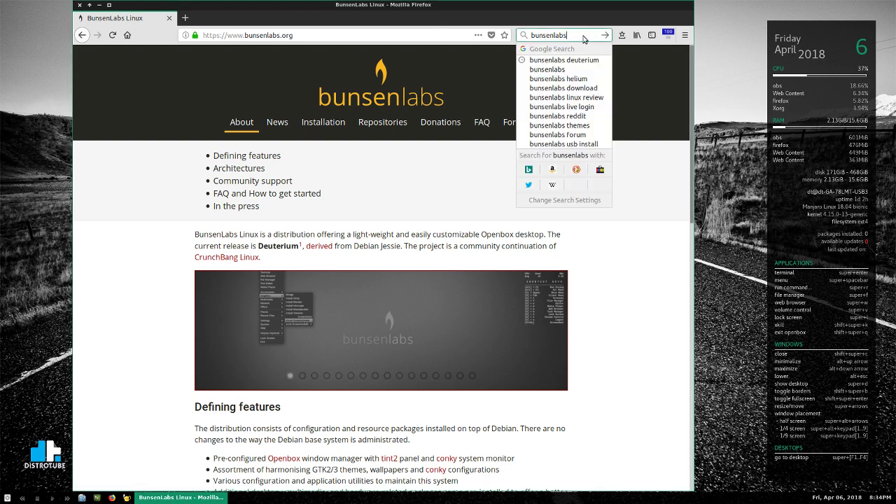
pyautogui.write('um')
pyautogui.press('Return')
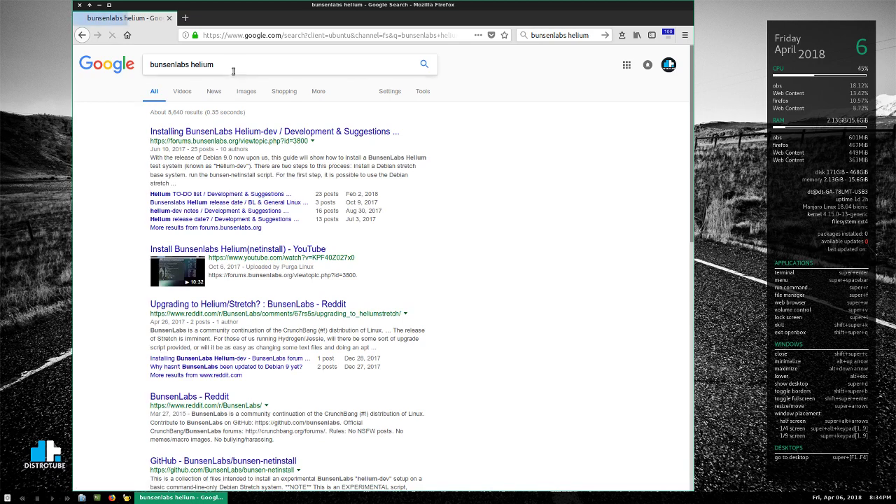
# - Refine the search to "bunsenlabs helium beta" and open the forum thread about testing the Helium beta ISO
pyautogui.click(236, 67)
pyautogui.write('beta')
pyautogui.press('Return')
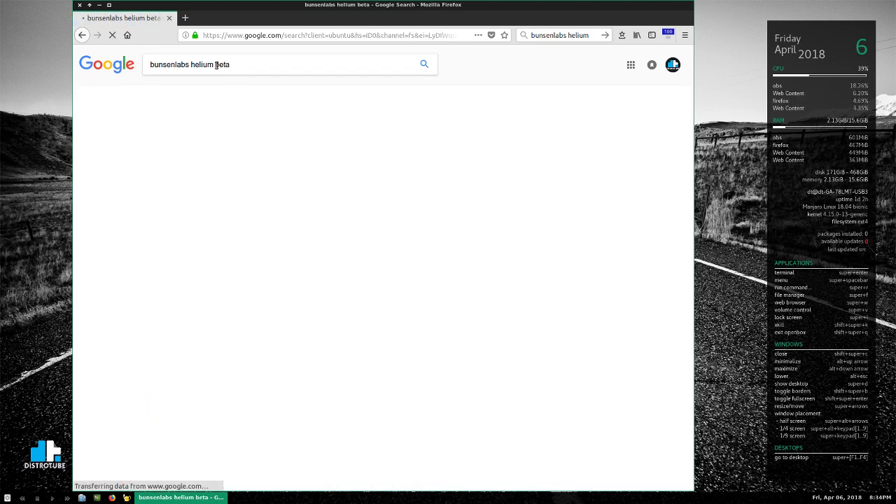
pyautogui.click(282, 196)
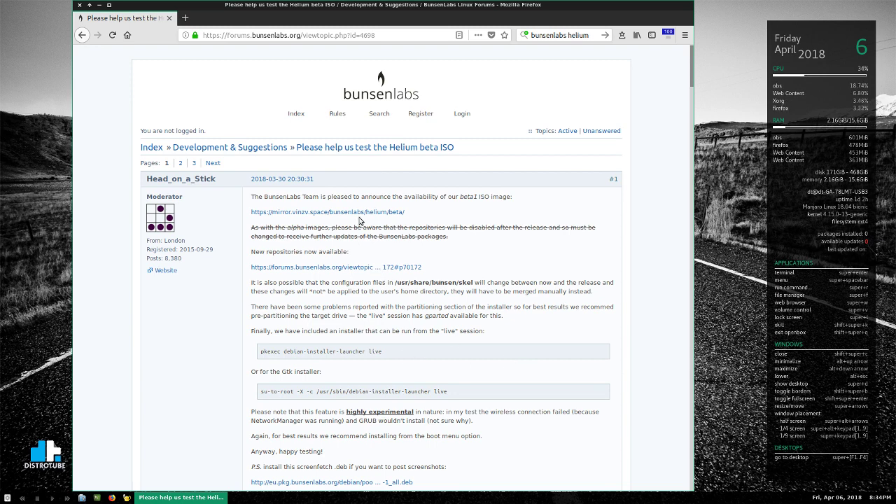
# - Close the browser and check the Downloads folder for helium-beta1-amd64.iso
pyautogui.click(80, 5)
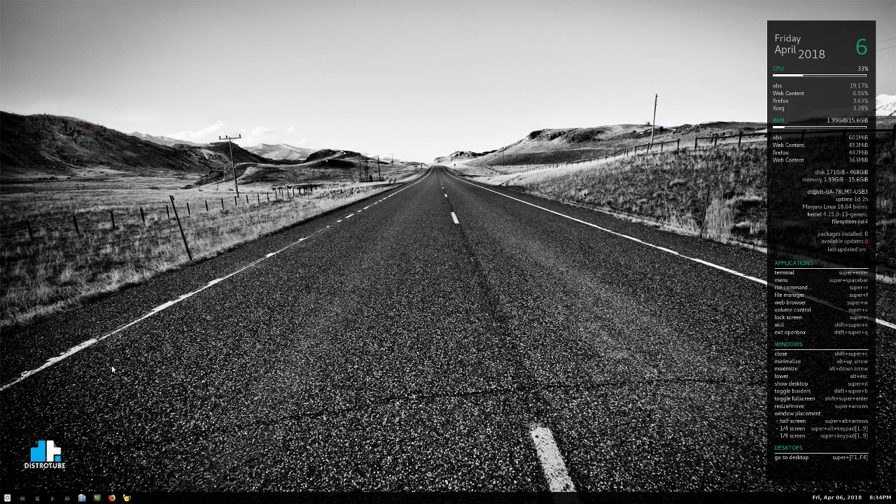
pyautogui.rightClick(102, 366)
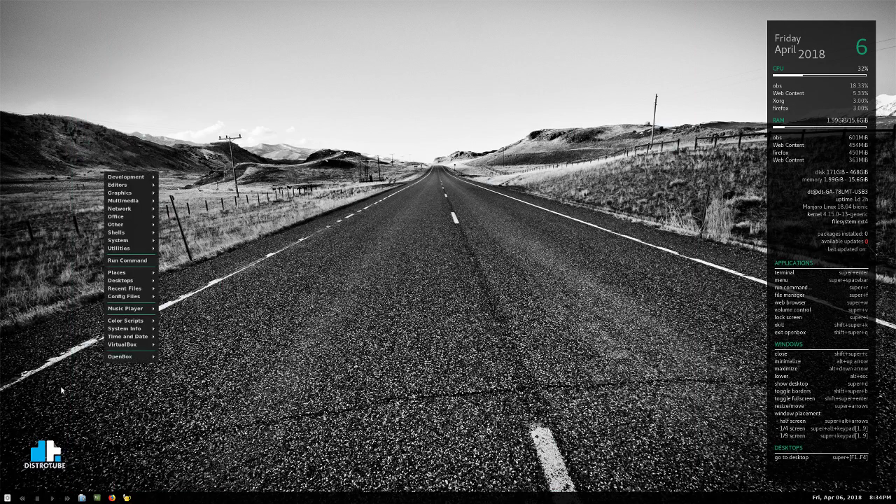
pyautogui.moveTo(137, 273)
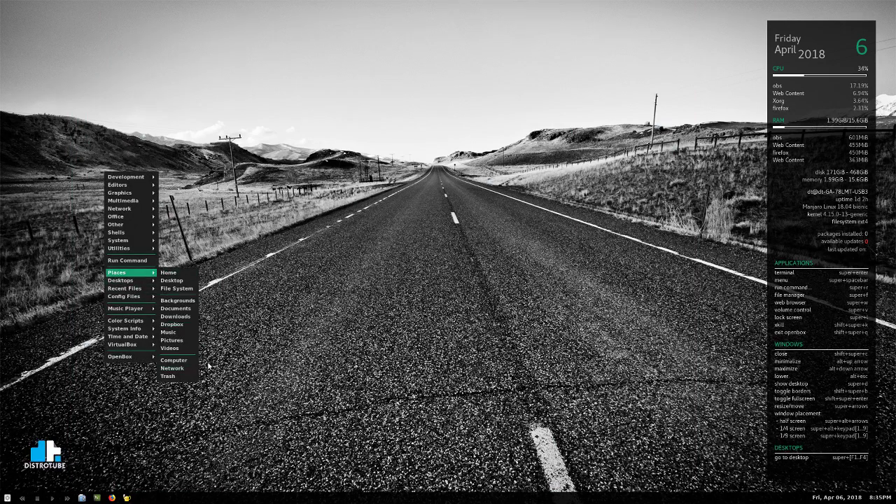
pyautogui.click(188, 319)
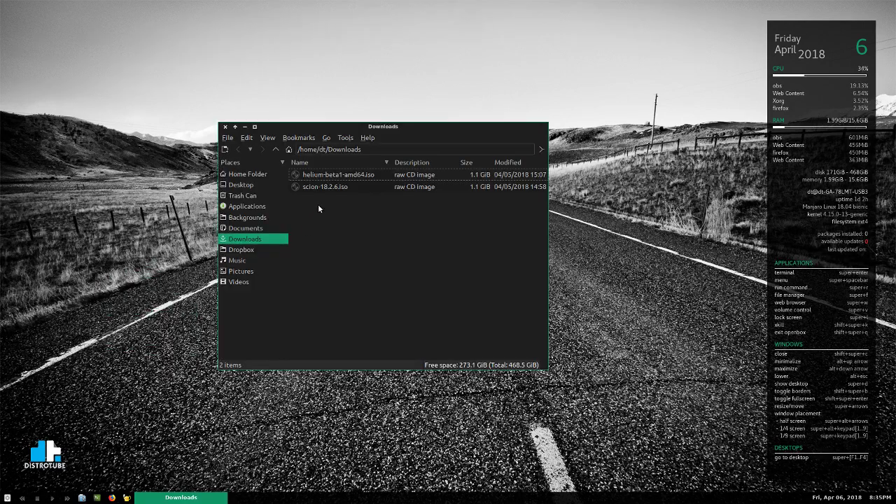
pyautogui.click(338, 175)
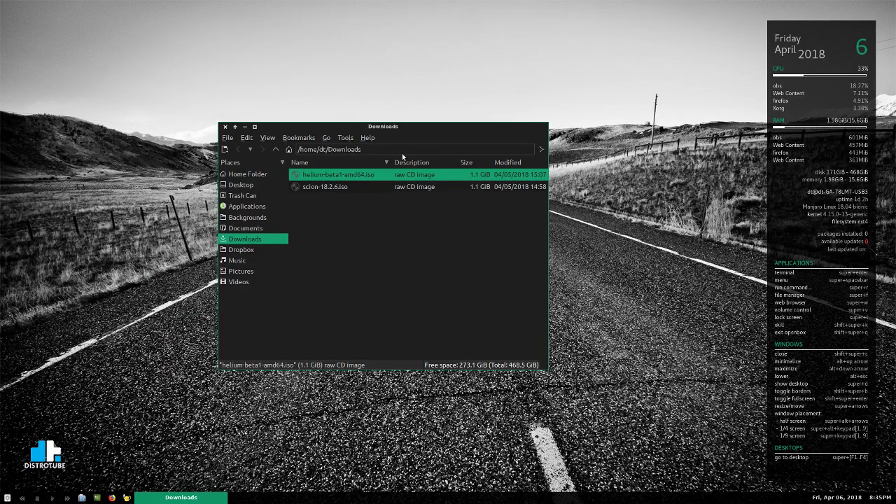
pyautogui.click(224, 127)
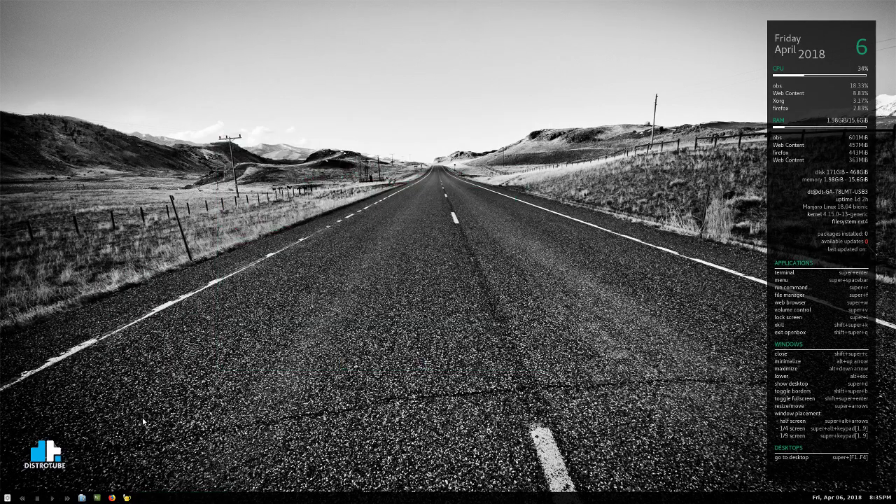
# - Start the BunsenLabs Helium virtual machine in VirtualBox and hide the title bar of its window
pyautogui.rightClick(103, 183)
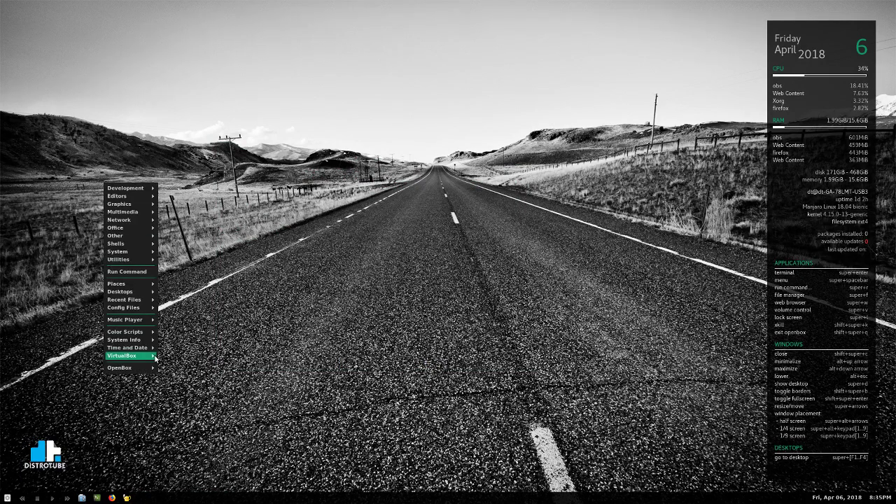
pyautogui.moveTo(147, 356)
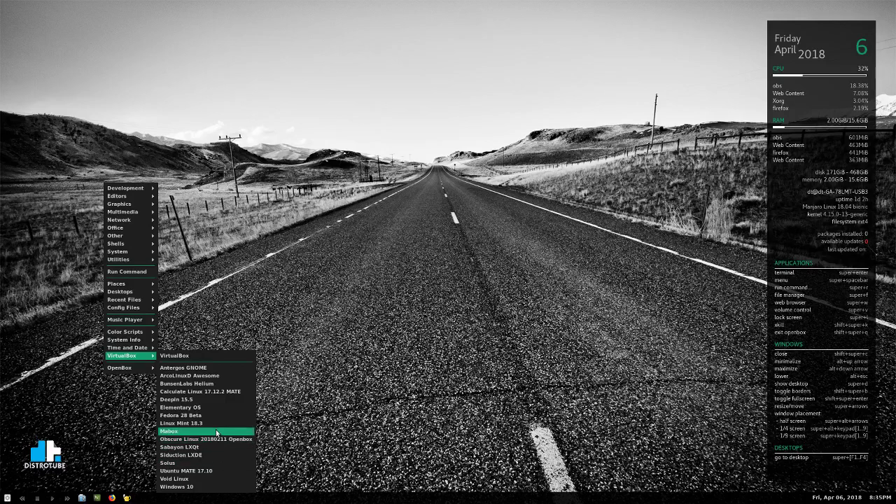
pyautogui.click(210, 384)
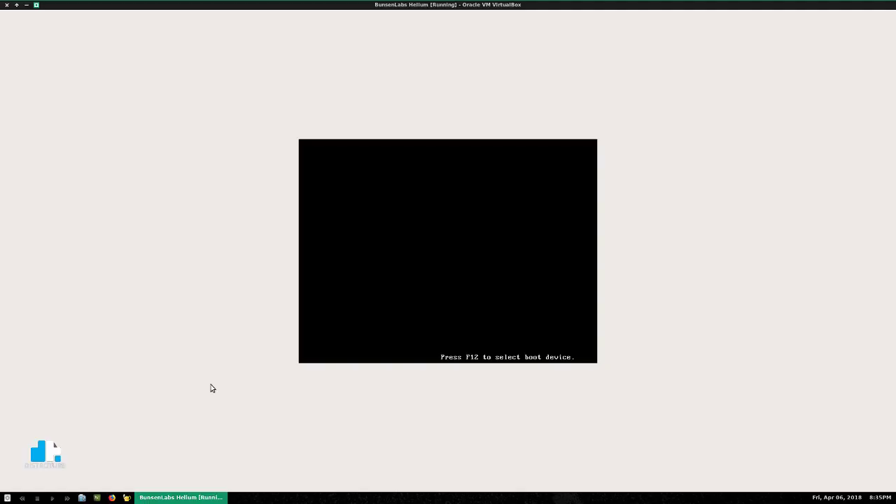
pyautogui.rightClick(393, 4)
pyautogui.click(443, 70)
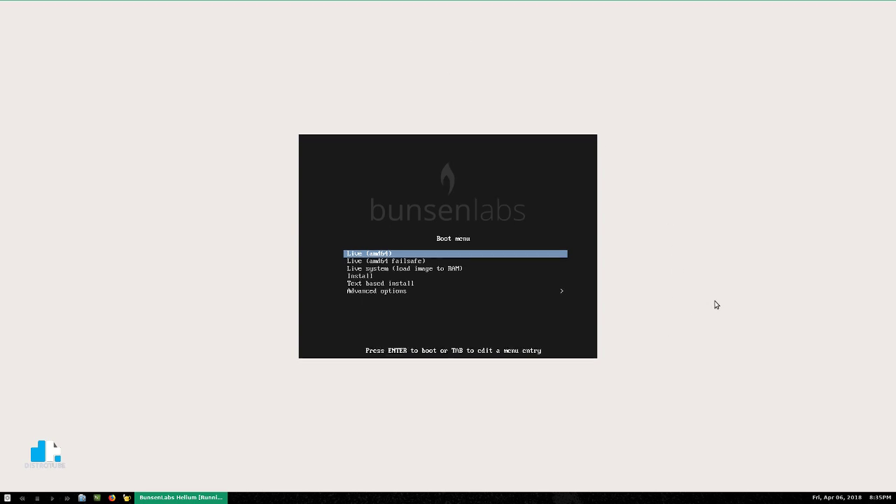
# - Boot the Live (amd64) entry and dismiss the BunsenLabs Live welcome message
pyautogui.press('Return')
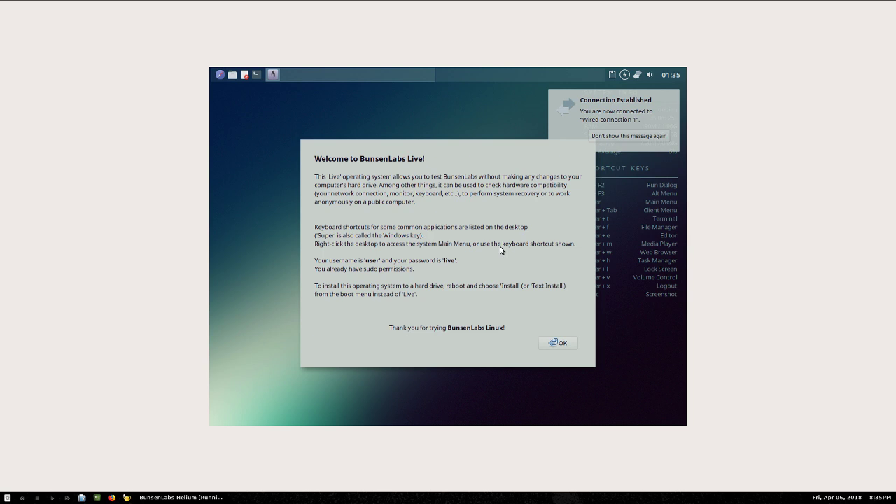
pyautogui.click(549, 342)
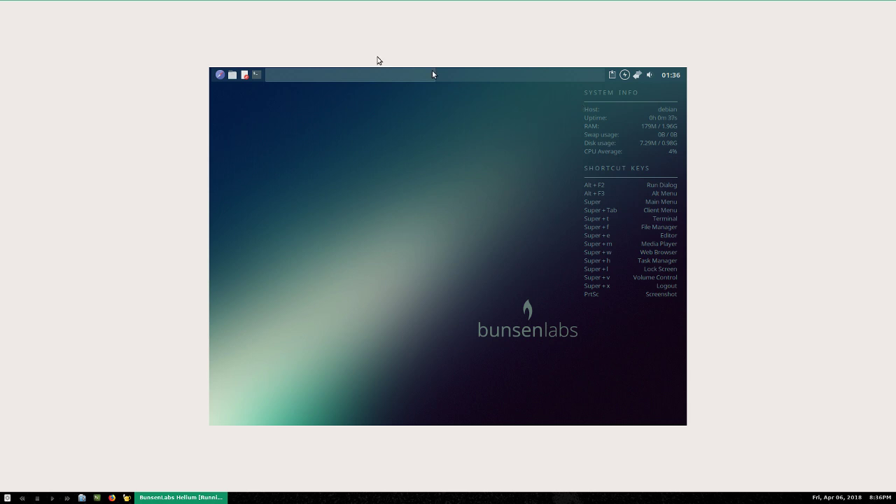
pyautogui.click(220, 75)
pyautogui.rightClick(270, 132)
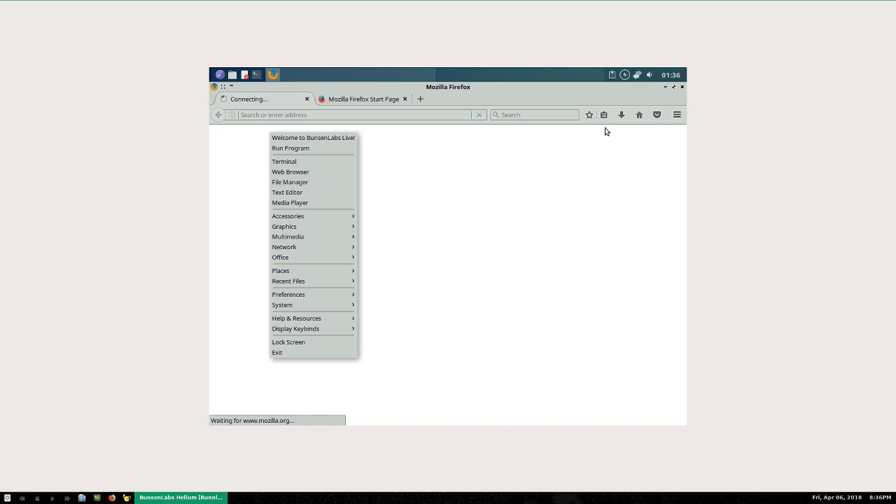
pyautogui.click(585, 168)
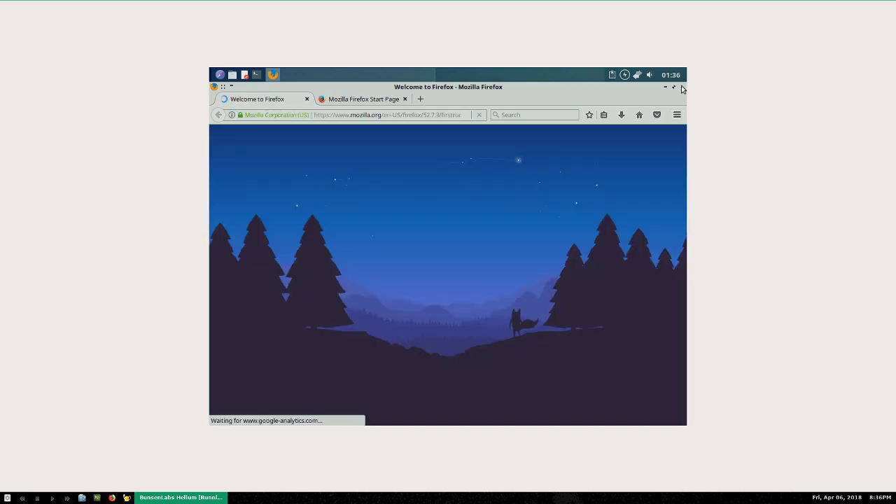
pyautogui.click(682, 87)
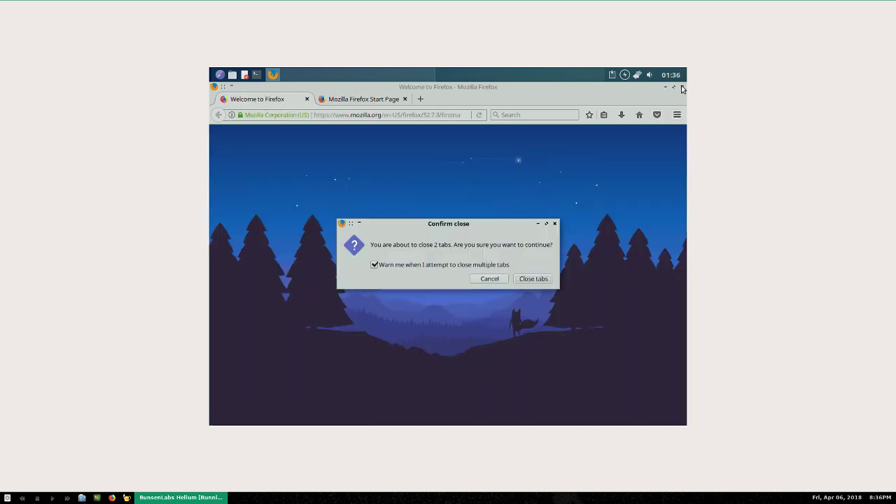
pyautogui.click(526, 281)
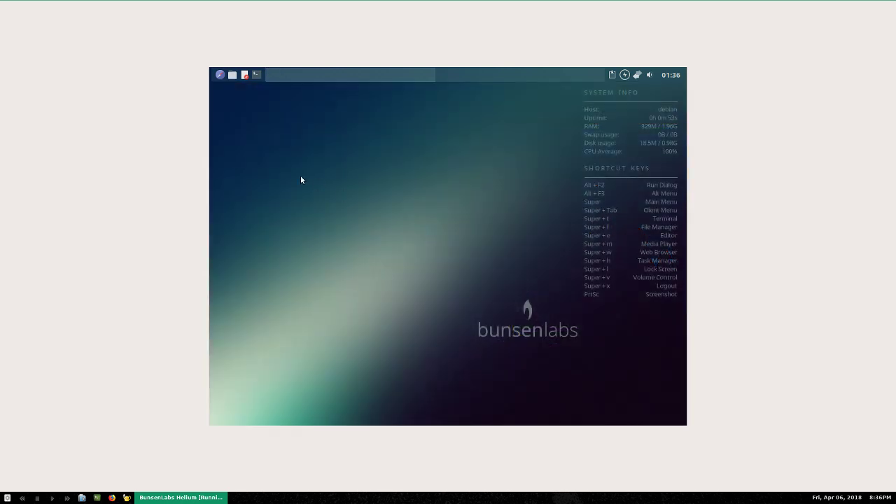
# - Examine the live desktop's main menu, including the System, Help & Resources, Office, Network and Multimedia categories
pyautogui.rightClick(282, 137)
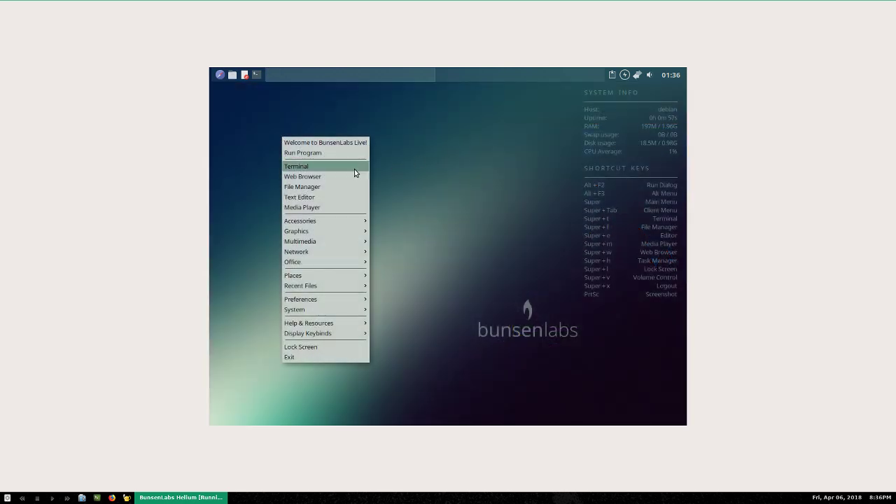
pyautogui.moveTo(353, 273)
pyautogui.moveTo(363, 313)
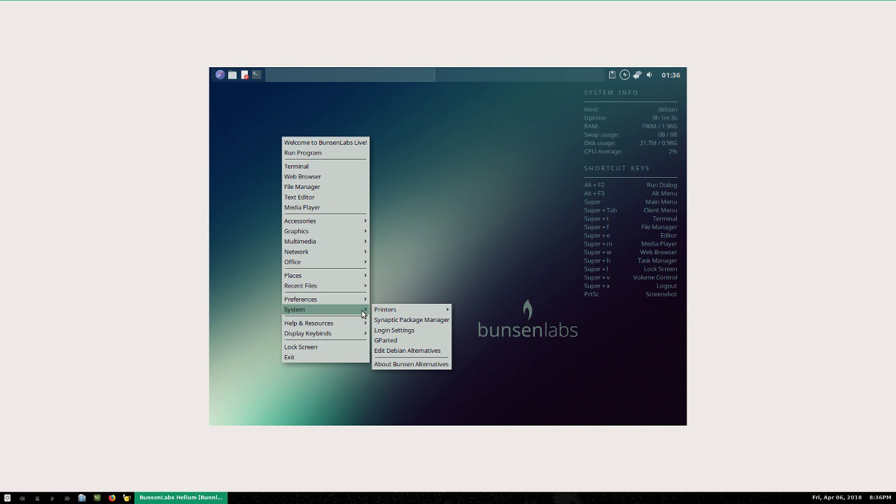
pyautogui.moveTo(438, 311)
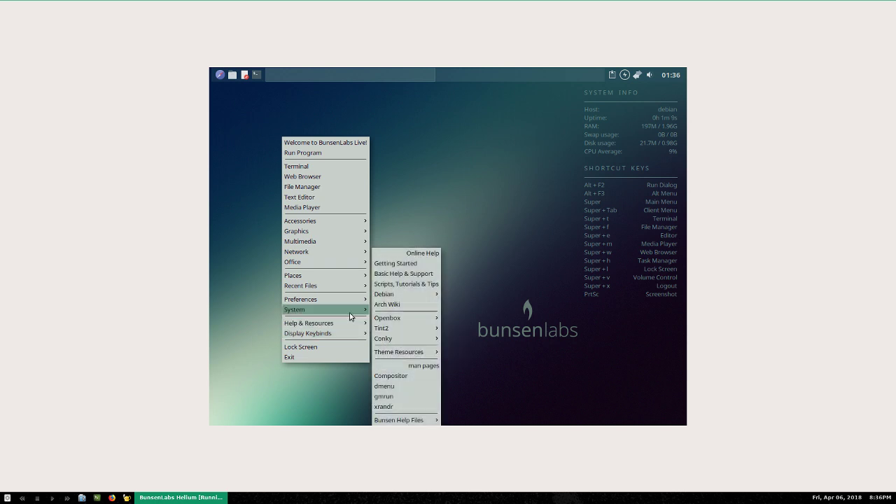
pyautogui.moveTo(349, 299)
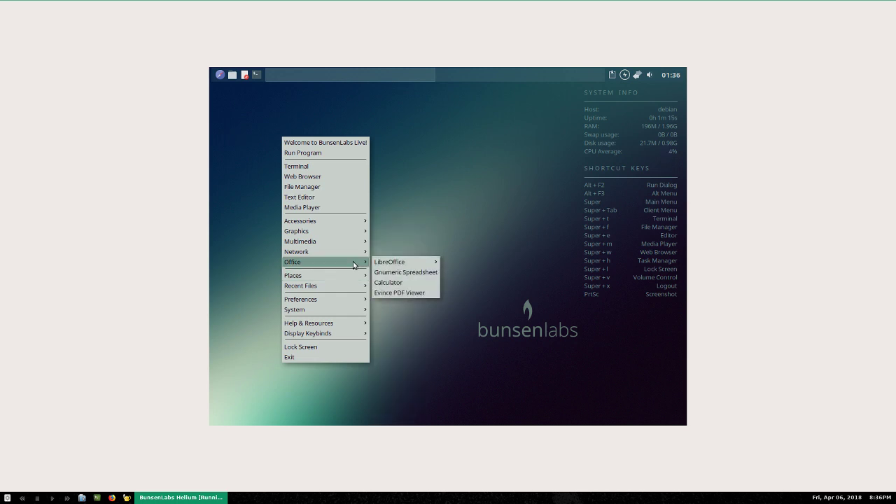
pyautogui.moveTo(352, 253)
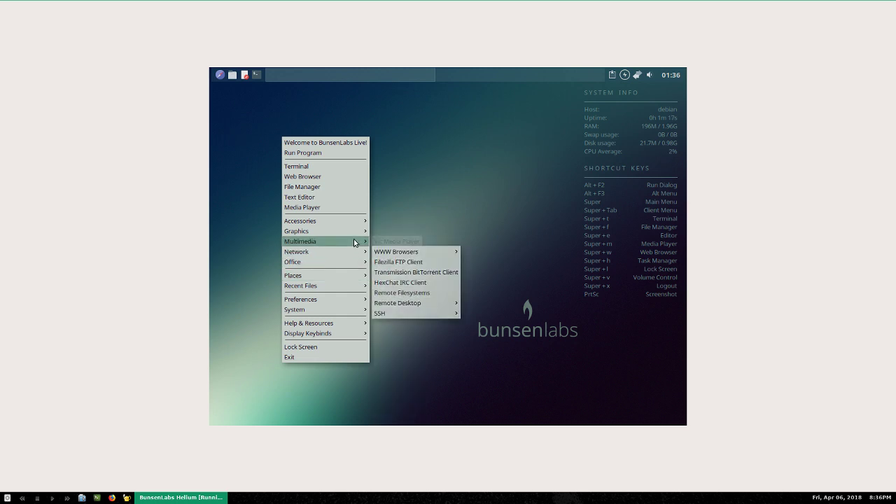
pyautogui.moveTo(353, 232)
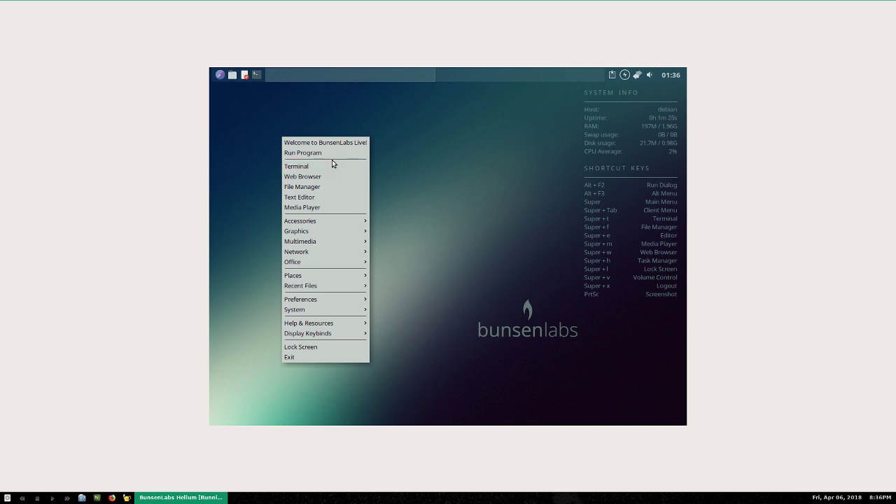
pyautogui.click(317, 112)
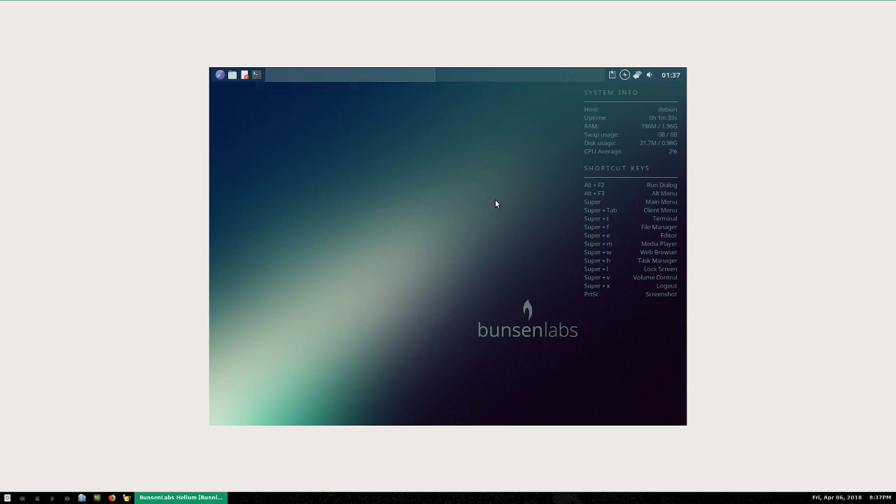
# - Open a terminal in the live session and restart the system to return to the boot menu
pyautogui.rightClick(328, 185)
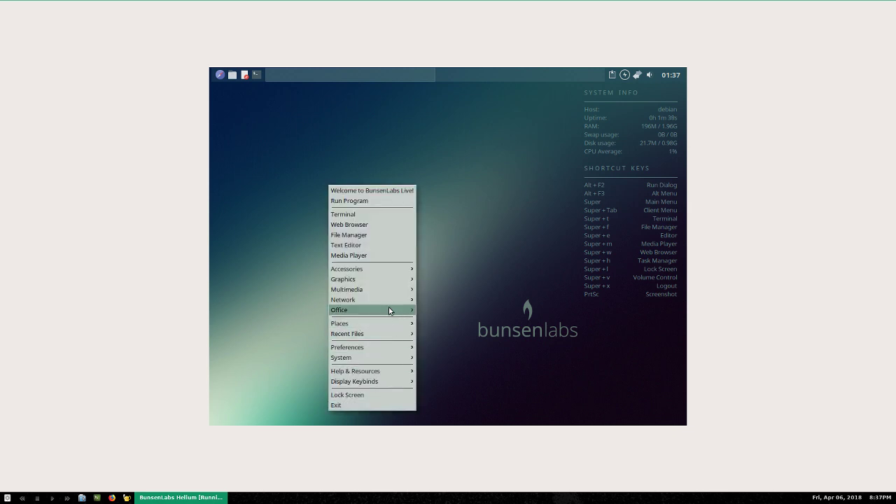
pyautogui.click(394, 216)
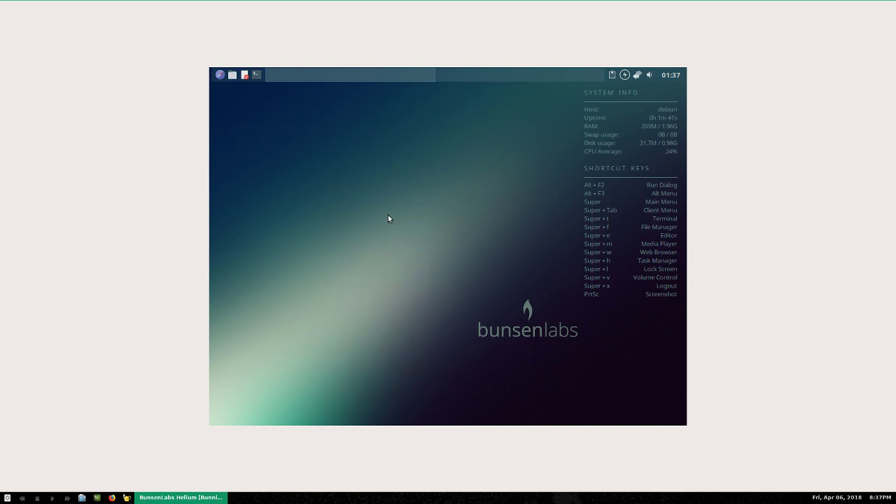
pyautogui.write('poweroff')
pyautogui.press('Return')
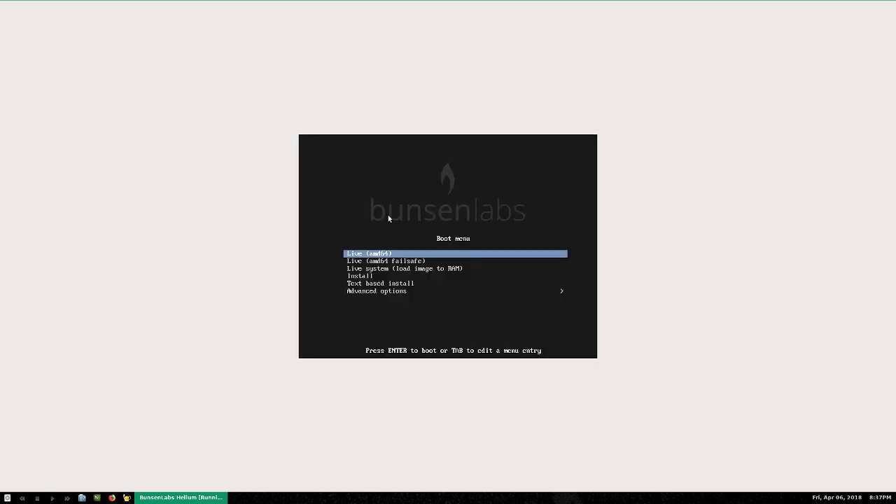
# - Capture input in the virtual machine and boot the Install entry from the BunsenLabs boot menu
pyautogui.click(480, 184)
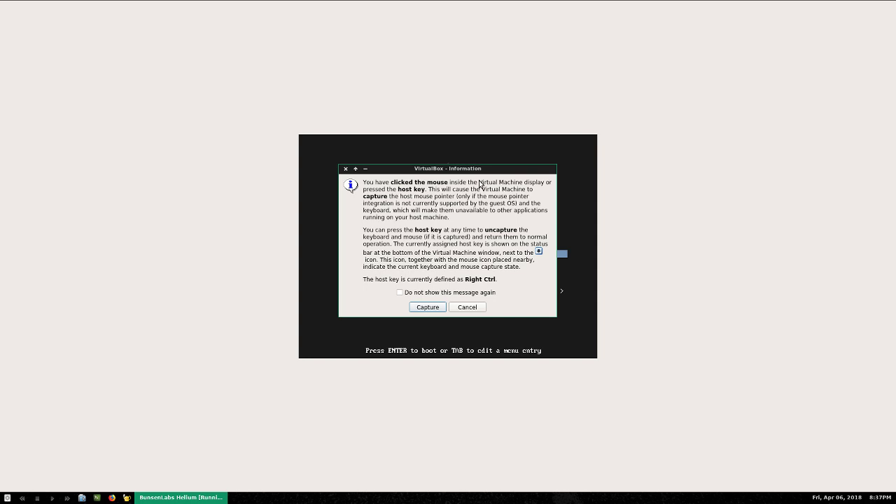
pyautogui.press('Return')
pyautogui.press('Down')
pyautogui.press('Down')
pyautogui.press('Down')
pyautogui.press('Down')
pyautogui.press('Down')
pyautogui.press('Up')
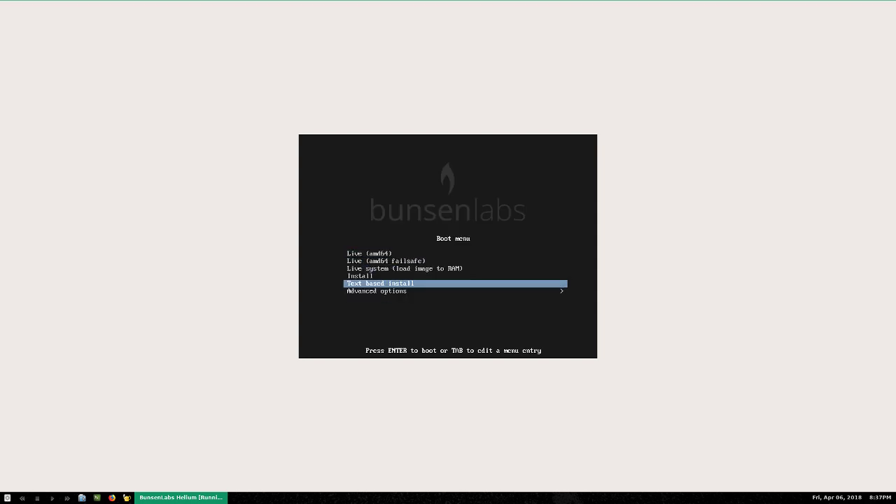
pyautogui.press('Up')
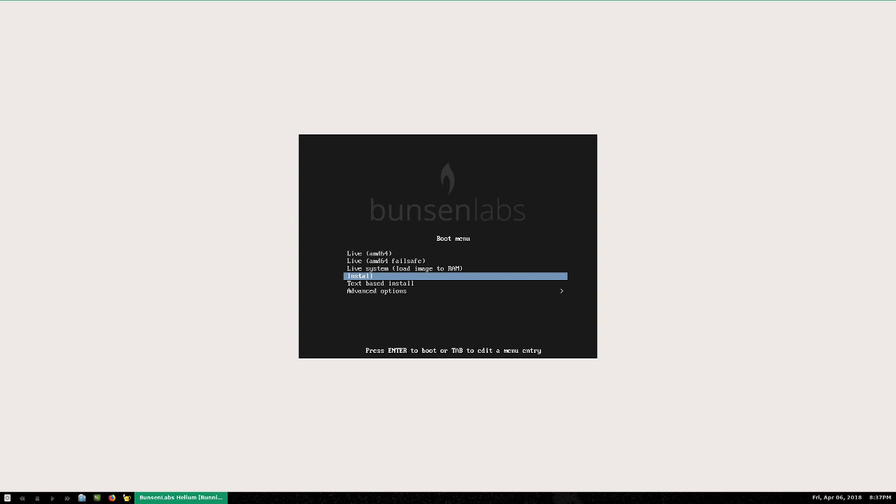
pyautogui.press('Down')
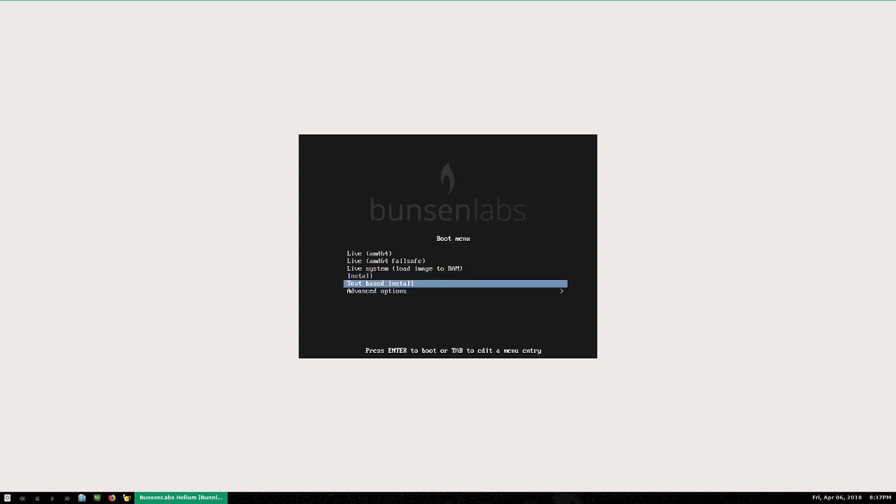
pyautogui.press('Up')
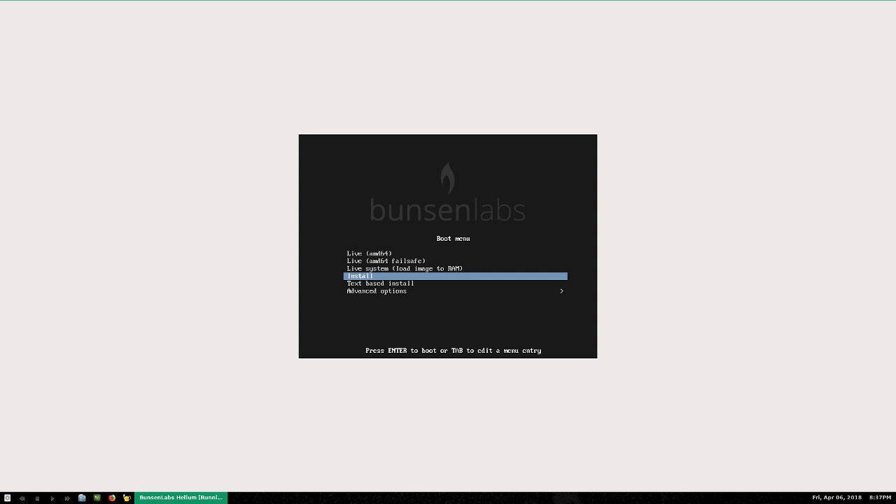
pyautogui.press('Return')
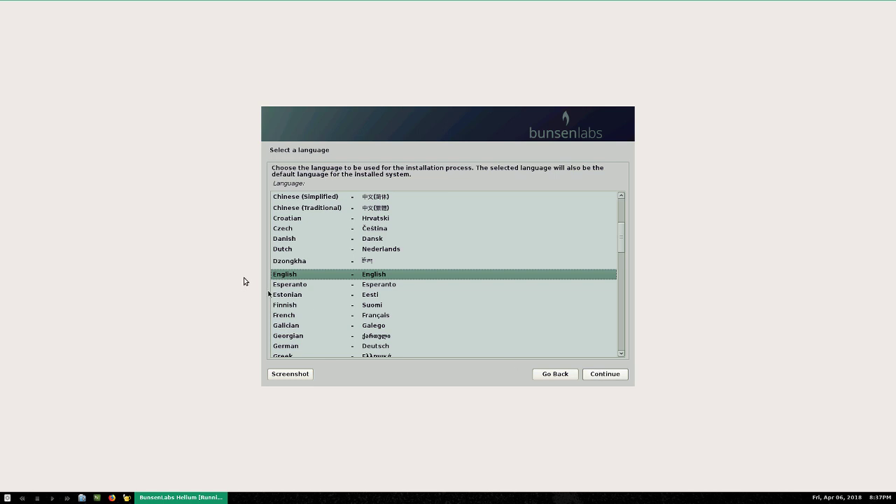
# - Accept English as the language, United States as the location and American English as the keymap in the installer
pyautogui.click(605, 374)
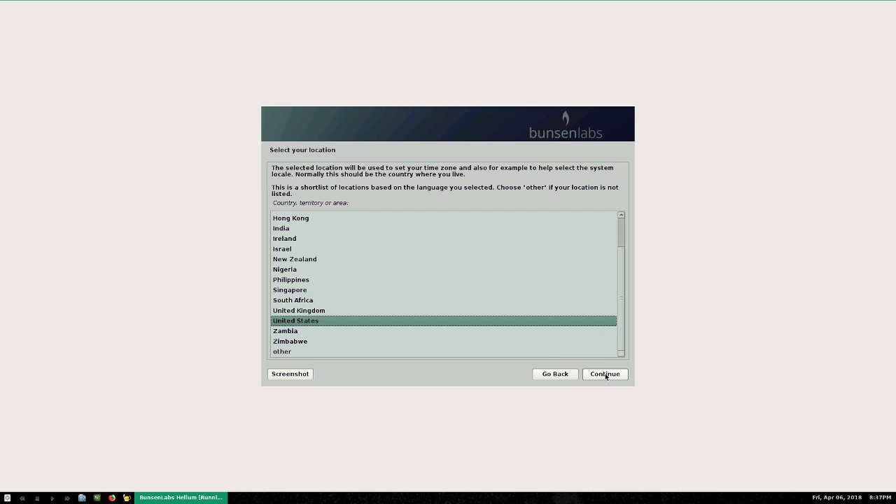
pyautogui.click(605, 375)
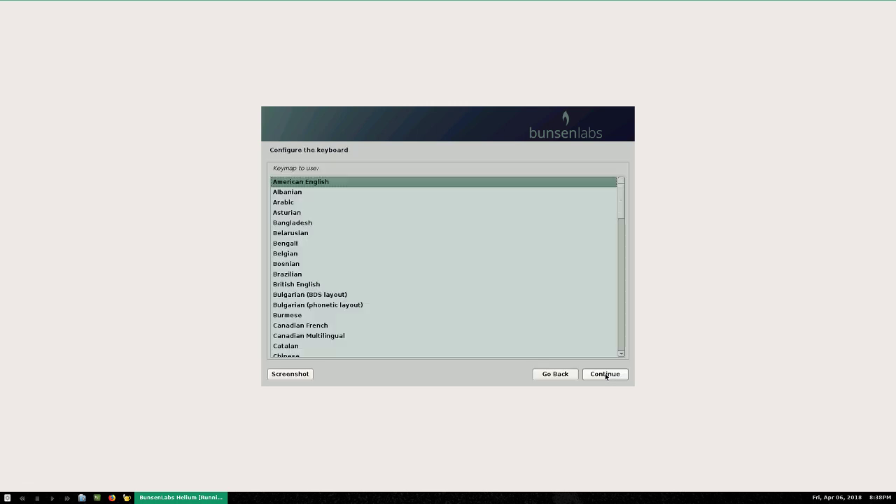
pyautogui.click(605, 374)
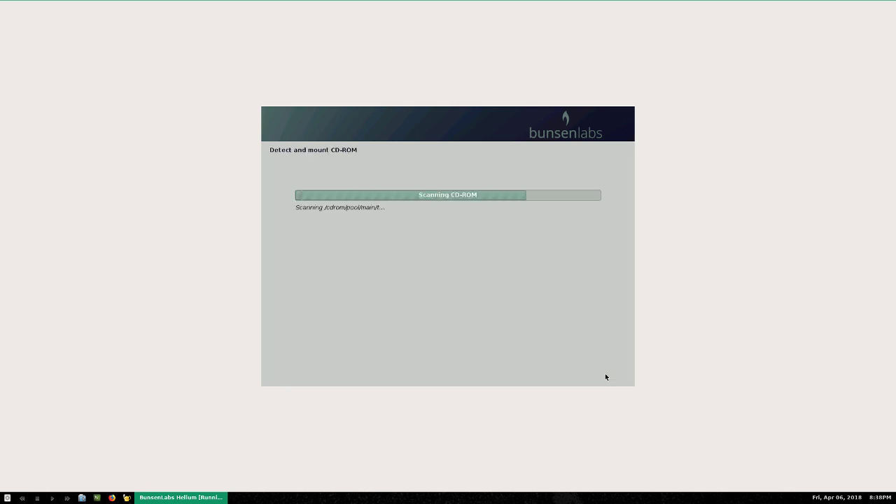
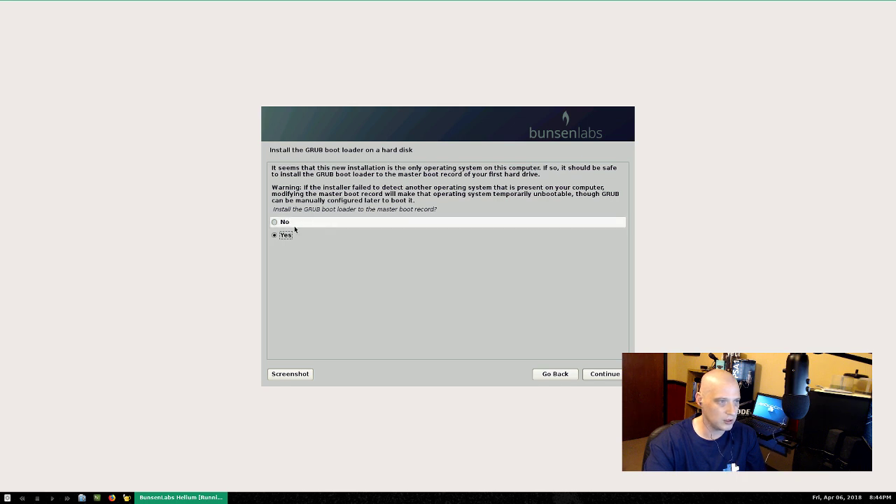
# - Install the GRUB boot loader to the master boot record of /dev/sda, and finish the installation to reboot into the new system
pyautogui.click(606, 374)
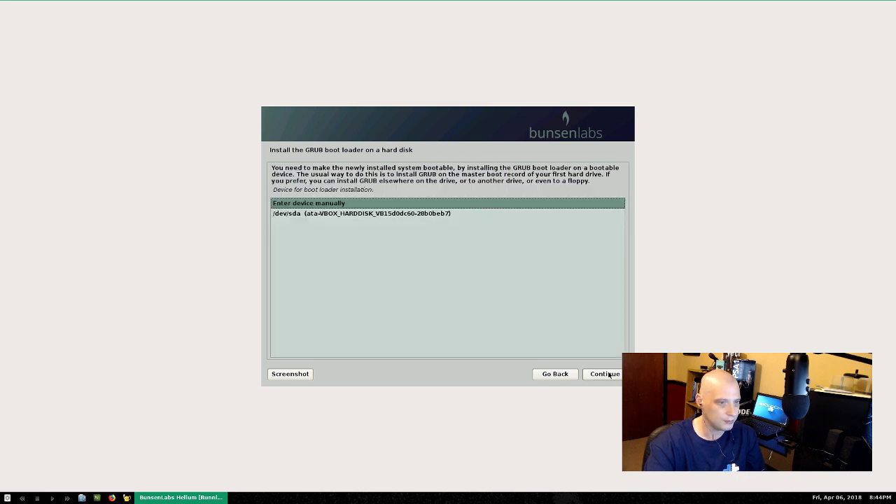
pyautogui.click(386, 214)
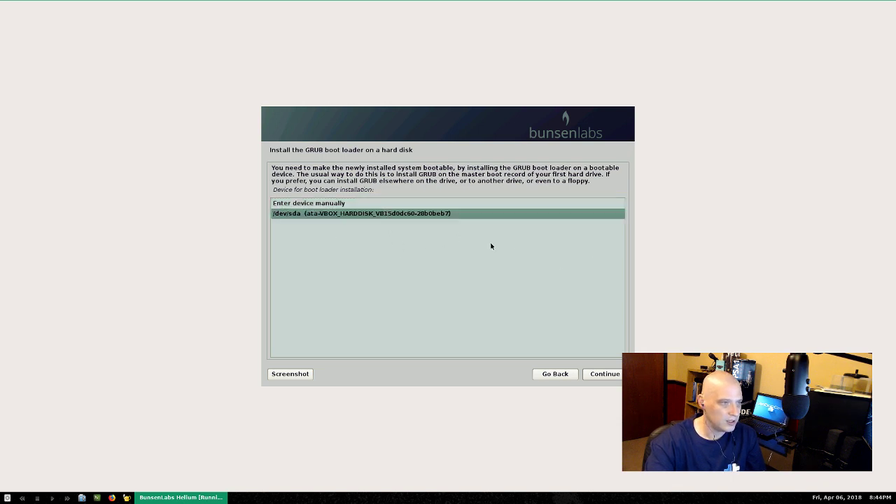
pyautogui.click(610, 375)
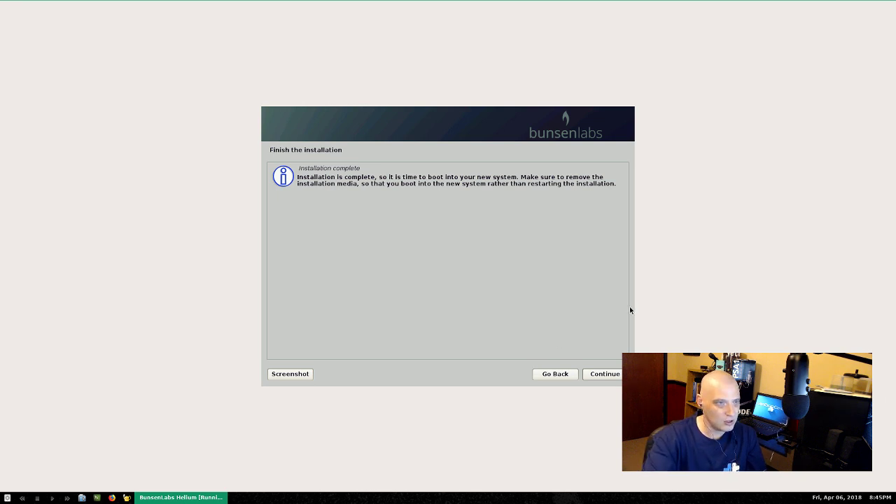
pyautogui.click(615, 375)
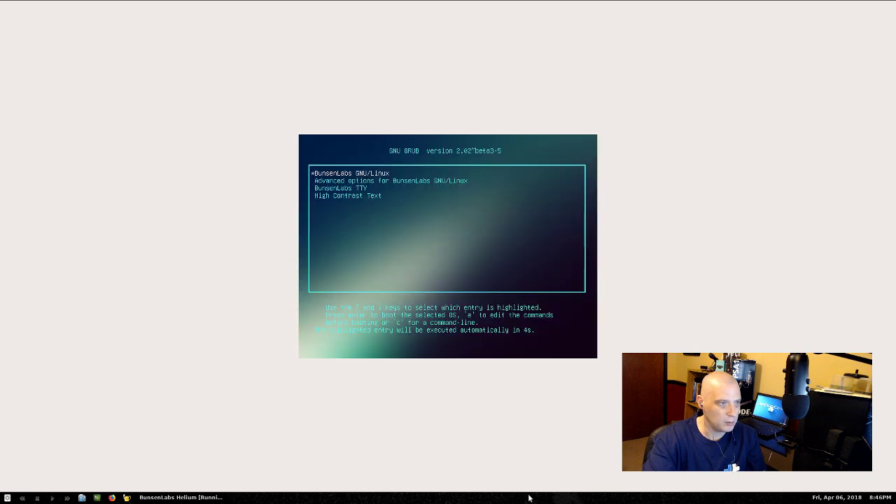
# - Log in to the installed system with the account password, and briefly open and dismiss the desktop's main menu
pyautogui.click(675, 210)
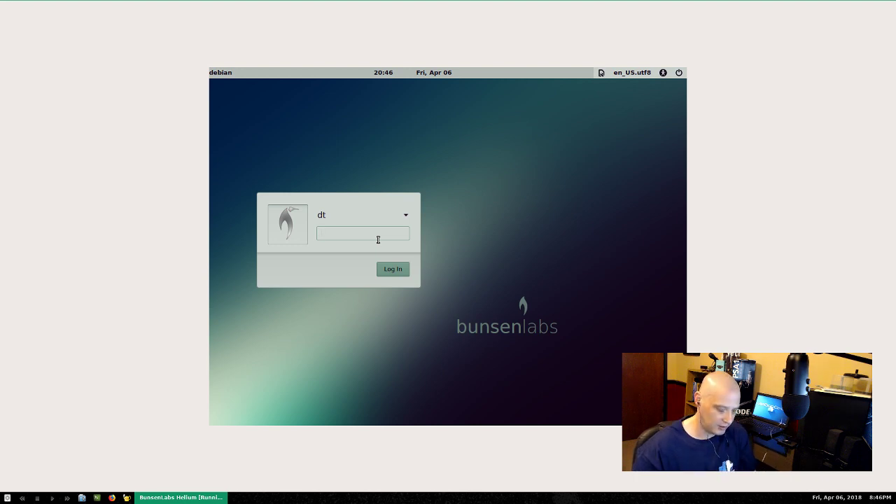
pyautogui.write('**')
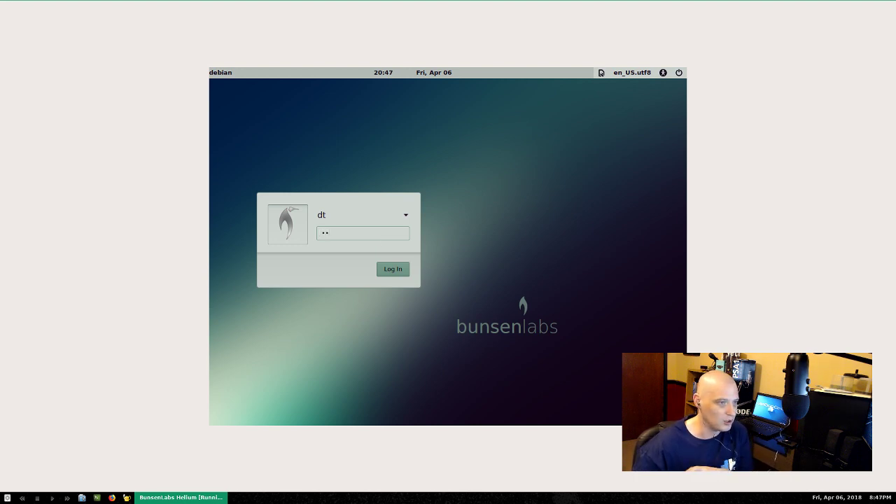
pyautogui.press('Return')
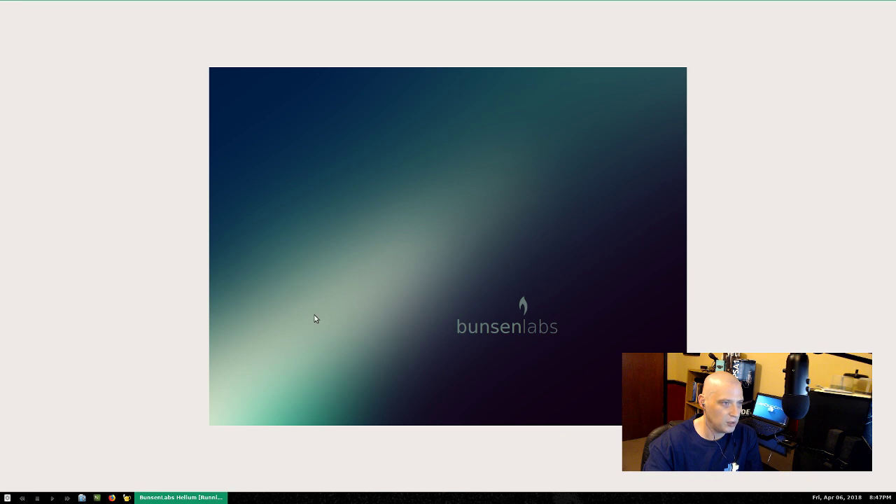
pyautogui.rightClick(325, 244)
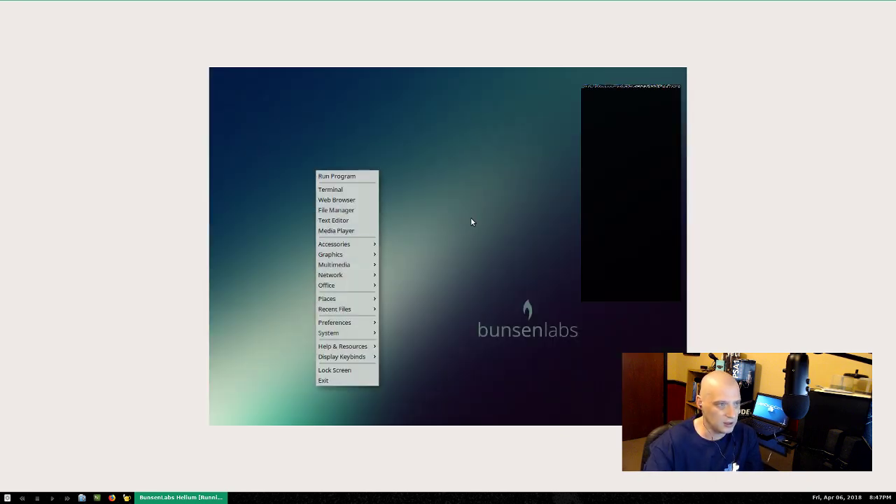
pyautogui.click(470, 220)
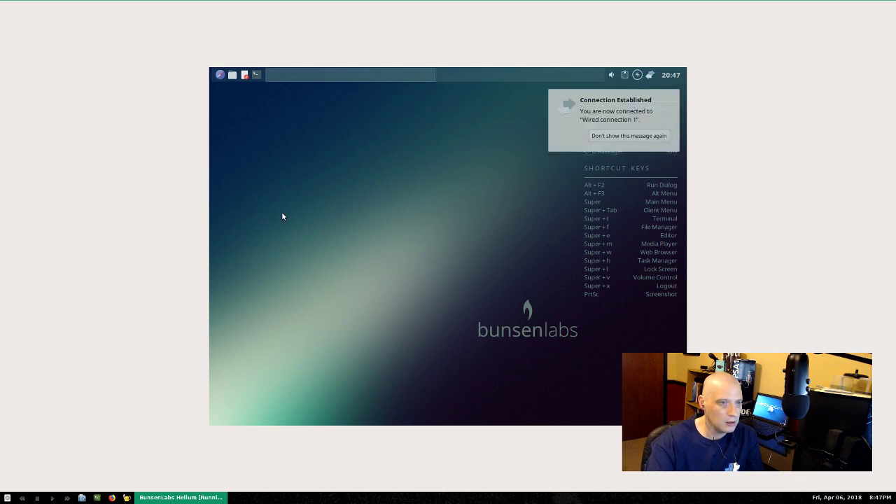
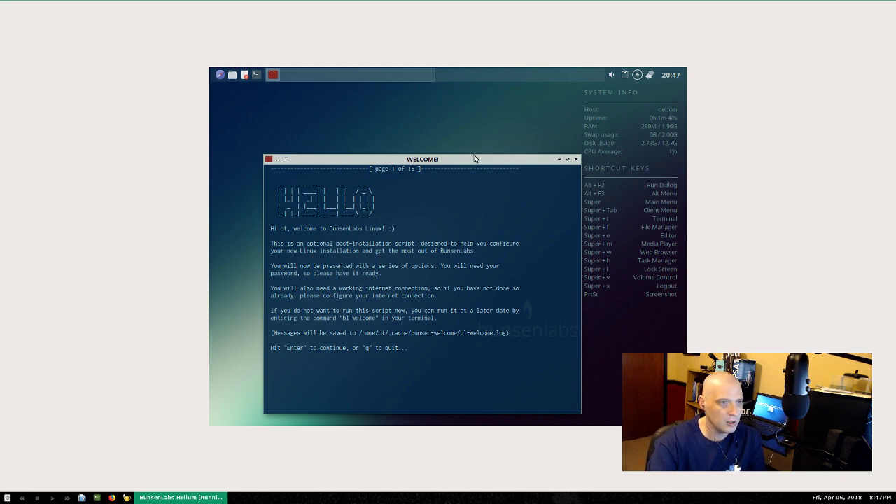
# - Move the WELCOME! window slightly higher, continue past the script's first page and enter the sudo password
pyautogui.moveTo(474, 154); pyautogui.dragTo(470, 126)
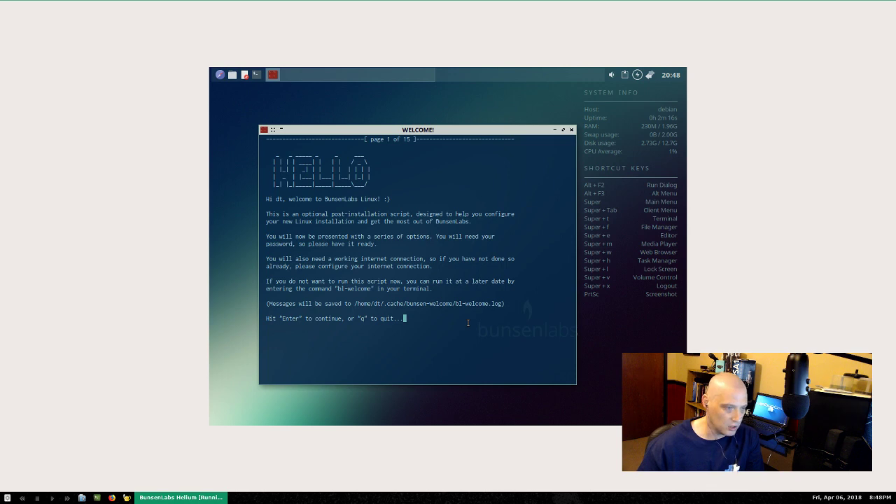
pyautogui.press('Return')
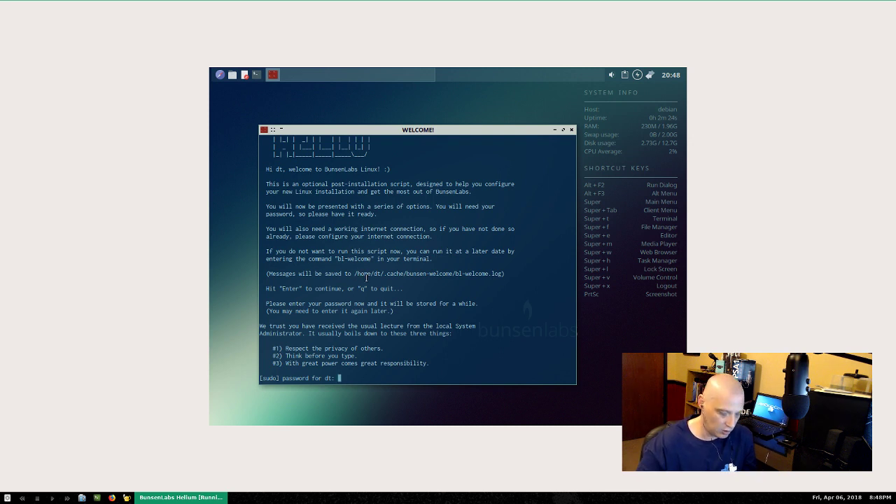
pyautogui.press('Return')
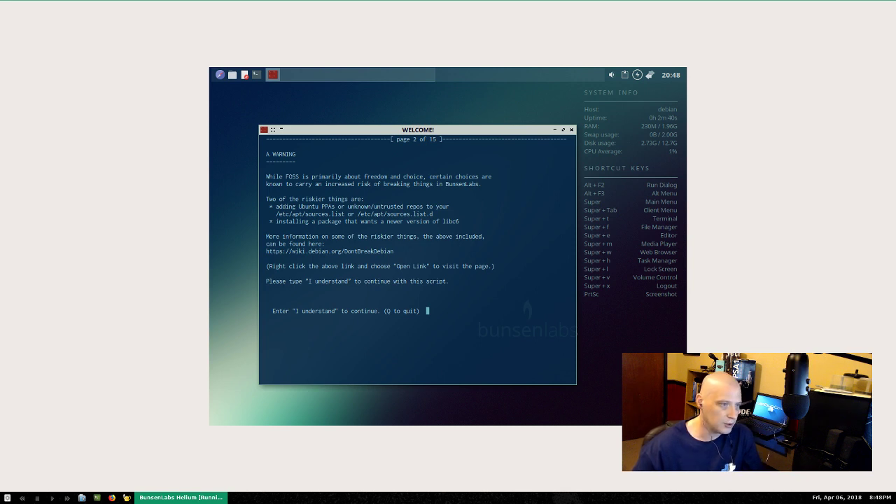
# - Acknowledge the welcome script's warning page by answering "I understand"
pyautogui.write('I underst')
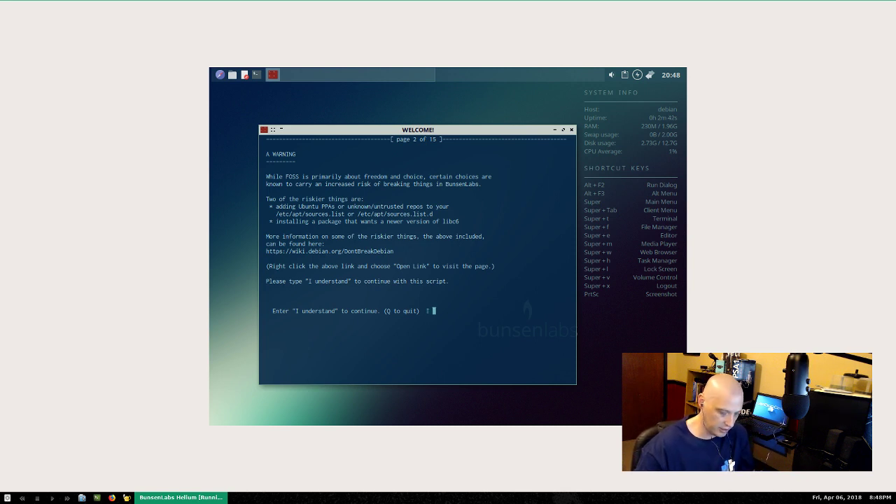
pyautogui.write('and')
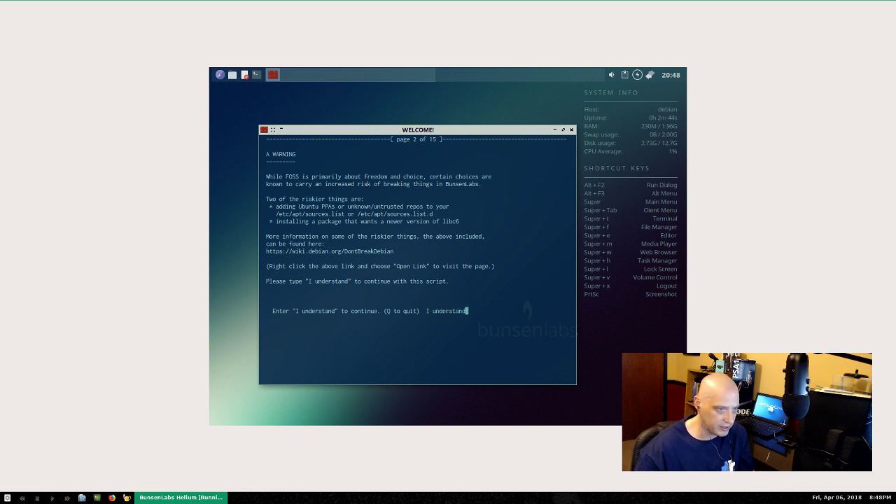
pyautogui.press('Return')
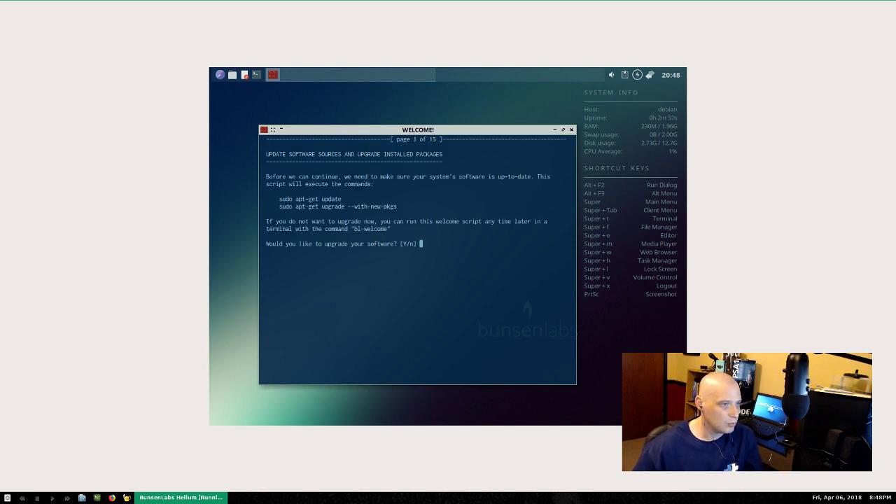
# - Answer y to upgrading the software in the welcome script, and confirm the package upgrade with y
pyautogui.write('y')
pyautogui.press('Return')
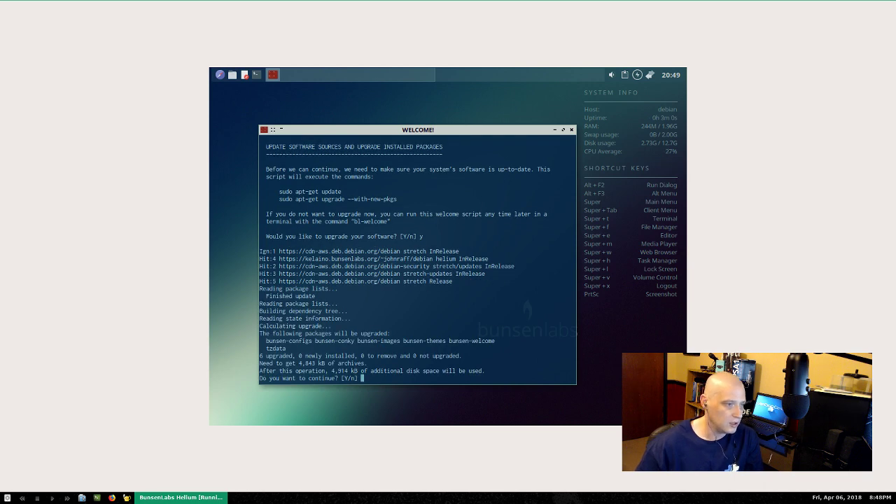
pyautogui.write('y')
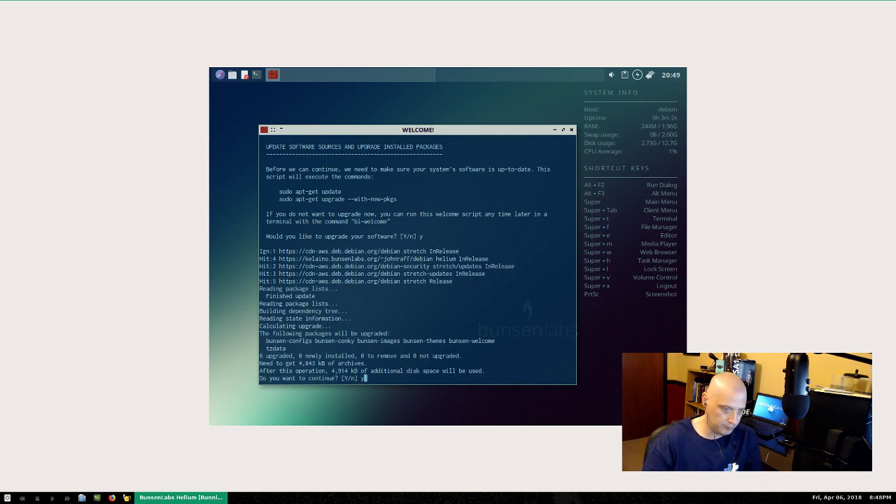
pyautogui.press('Return')
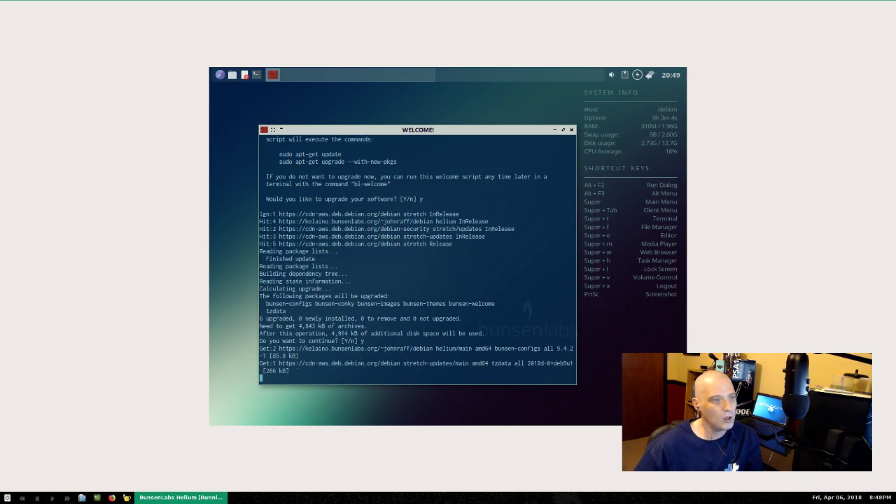
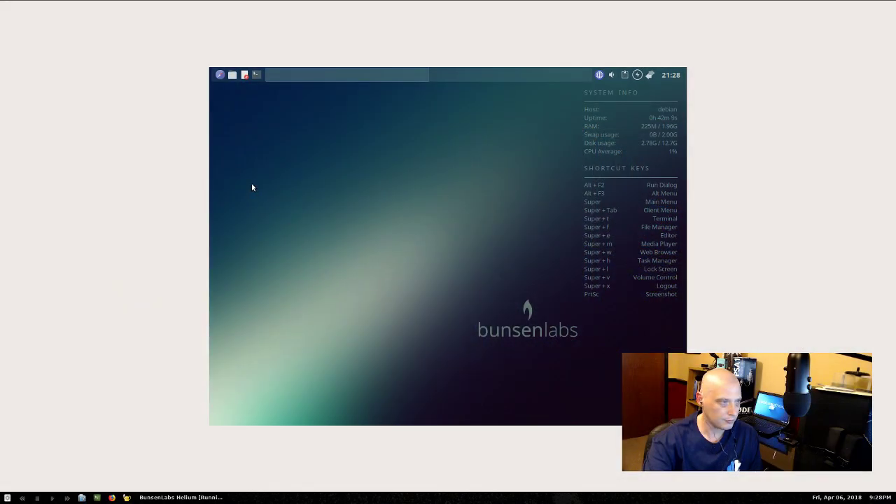
# - Replace the tint2/tint2rc panel with tint2/tint2rc-minimal through the Tint2 Chooser, and dismiss the Gigolo window
pyautogui.rightClick(252, 172)
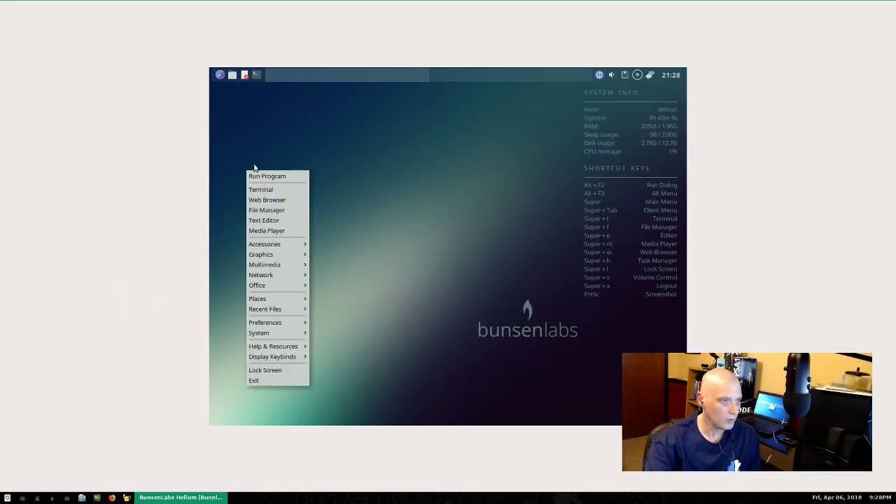
pyautogui.moveTo(273, 303)
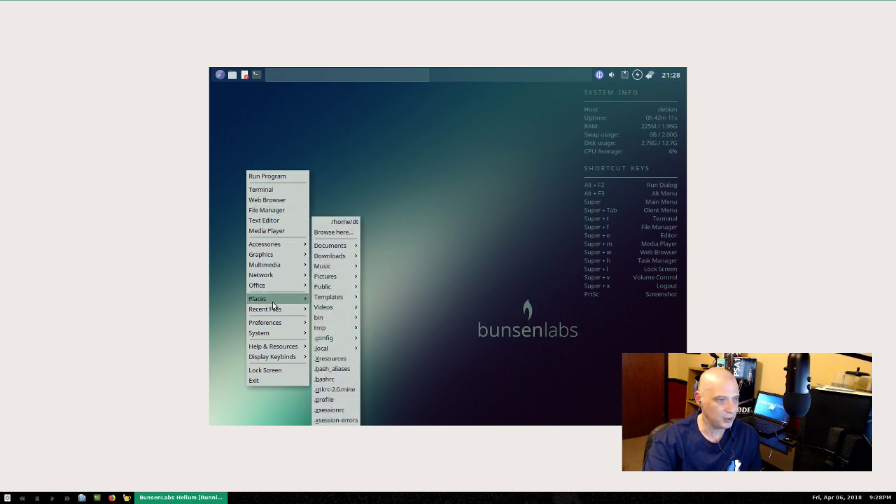
pyautogui.moveTo(270, 323)
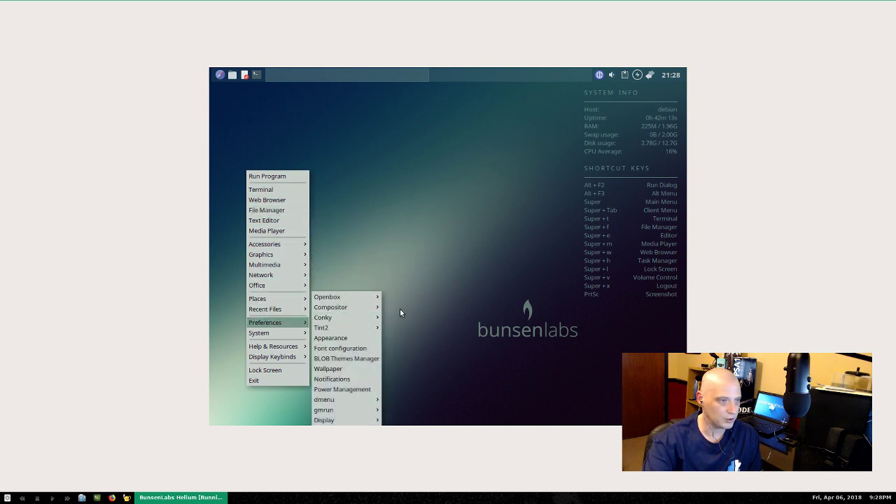
pyautogui.moveTo(373, 298)
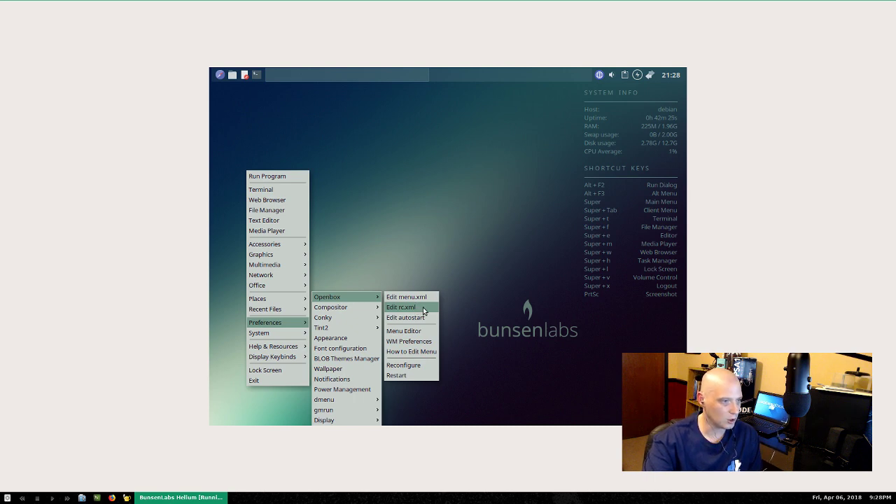
pyautogui.moveTo(360, 311)
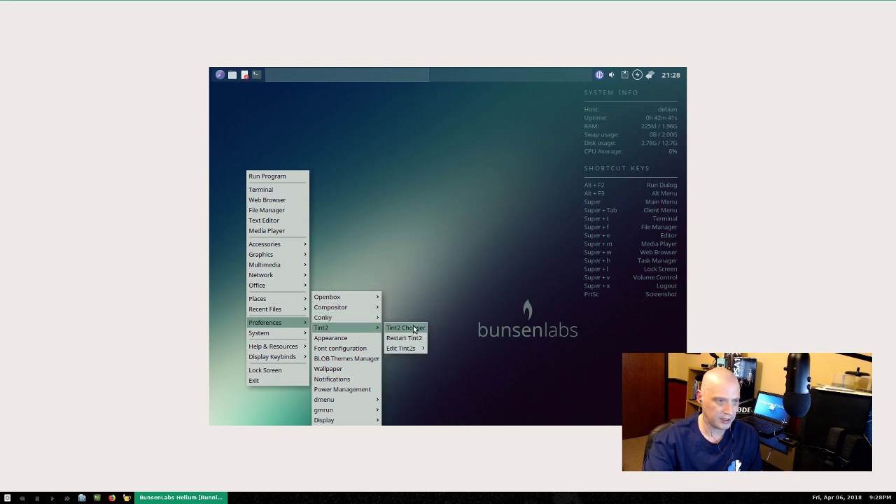
pyautogui.click(414, 329)
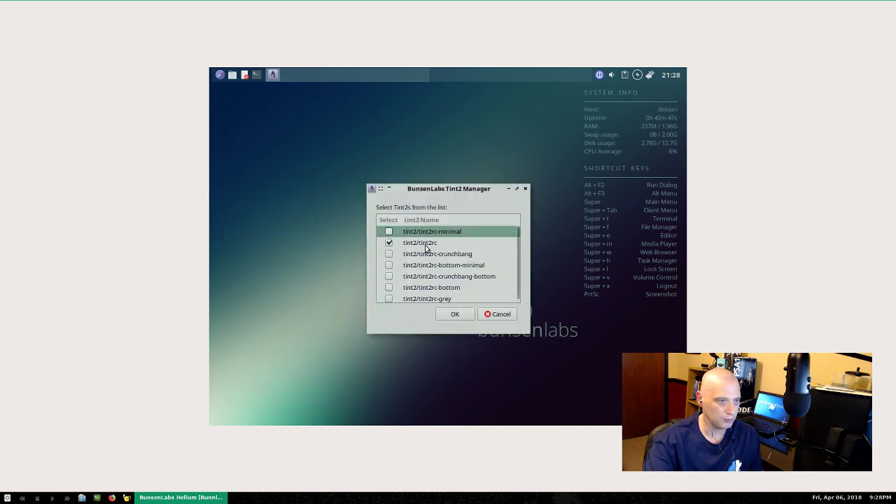
pyautogui.click(389, 242)
pyautogui.click(444, 312)
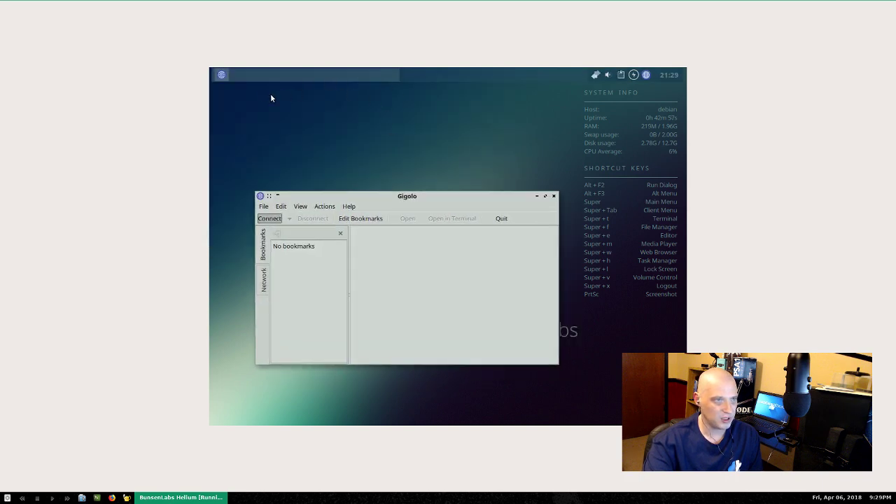
pyautogui.click(553, 196)
# - Switch the panel to tint2/tint2rc-crunchbang with the Tint2 Chooser, and dismiss the Gigolo window
pyautogui.rightClick(261, 139)
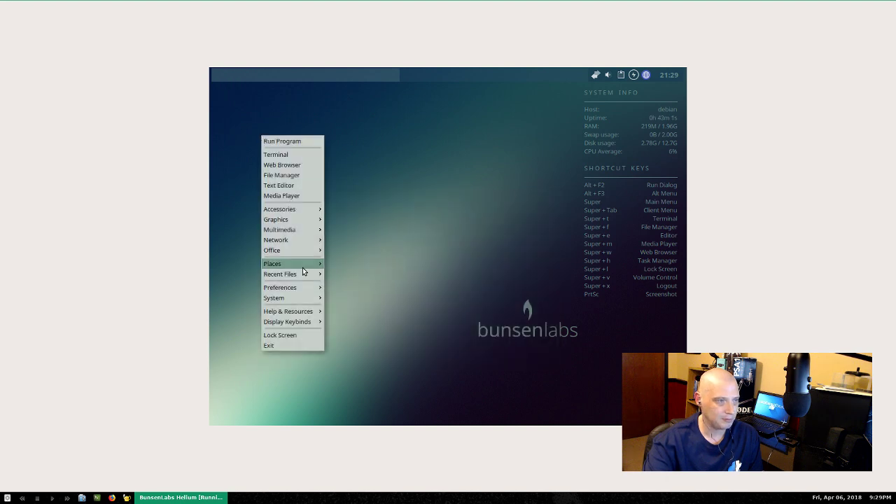
pyautogui.moveTo(303, 292)
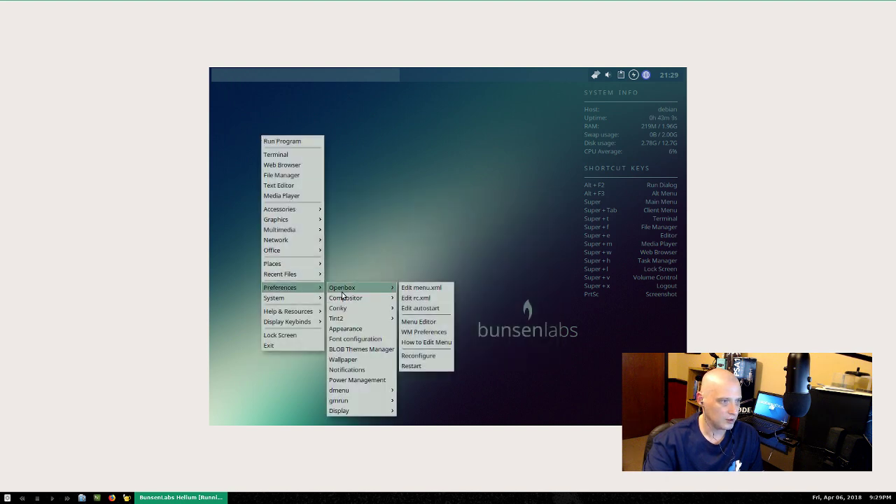
pyautogui.moveTo(363, 320)
pyautogui.moveTo(419, 340)
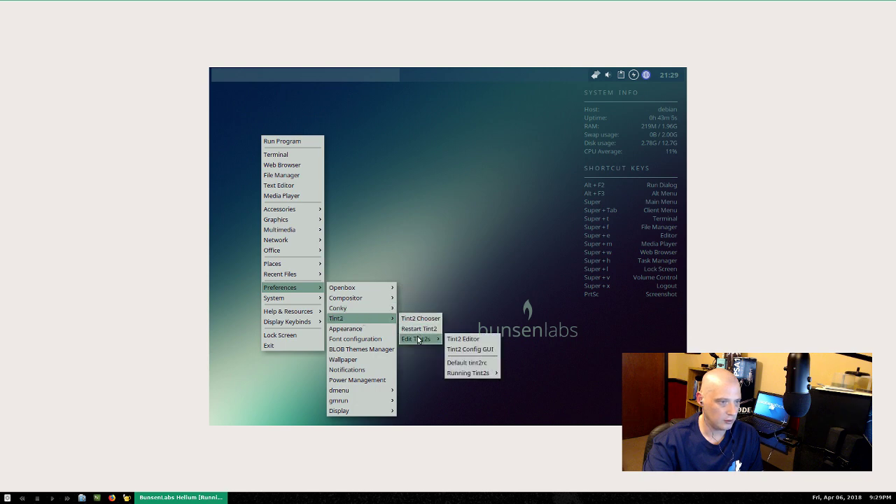
pyautogui.click(423, 319)
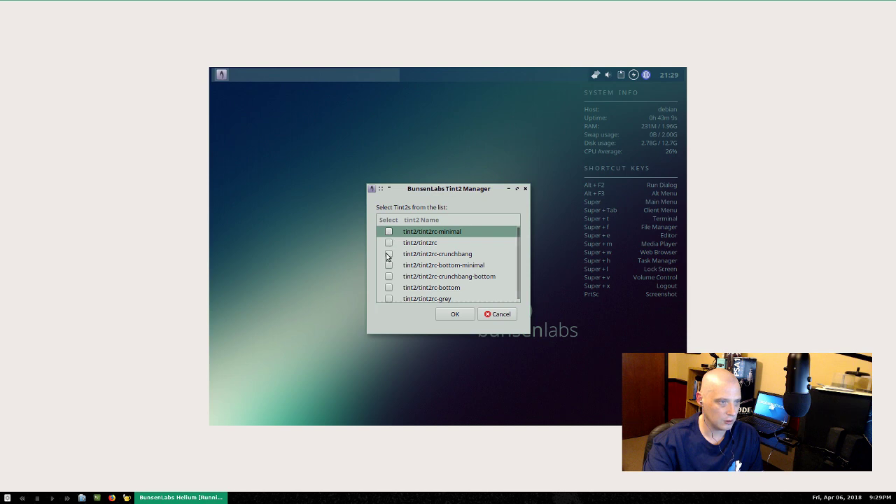
pyautogui.click(389, 256)
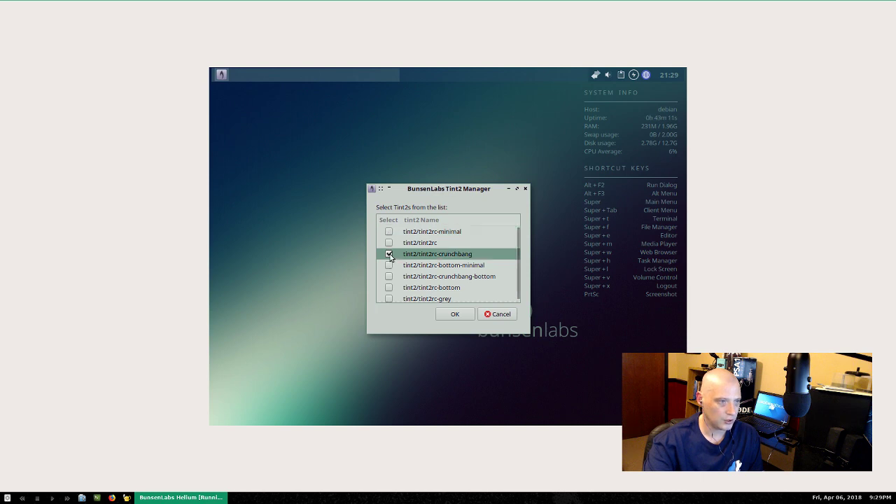
pyautogui.click(456, 315)
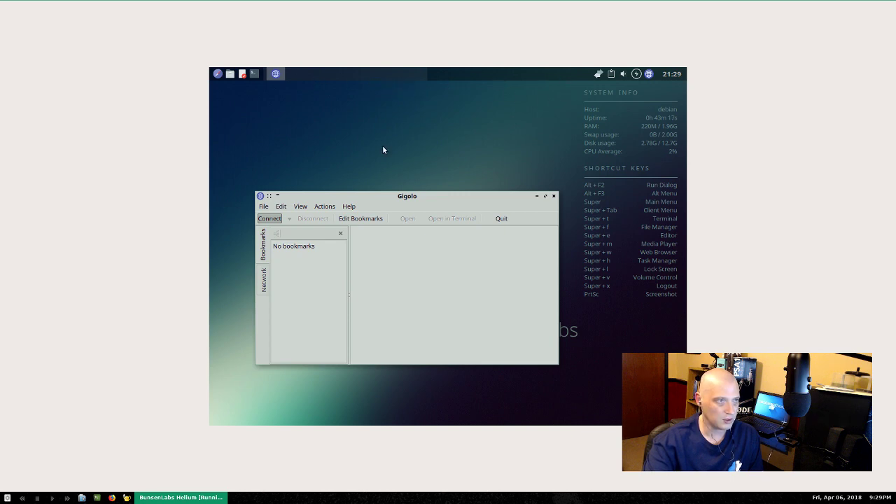
pyautogui.click(553, 196)
# - Deselect tint2/tint2rc-crunchbang in the Tint2 Chooser, apply tint2/tint2rc-grey instead, and dismiss the Gigolo window
pyautogui.rightClick(278, 151)
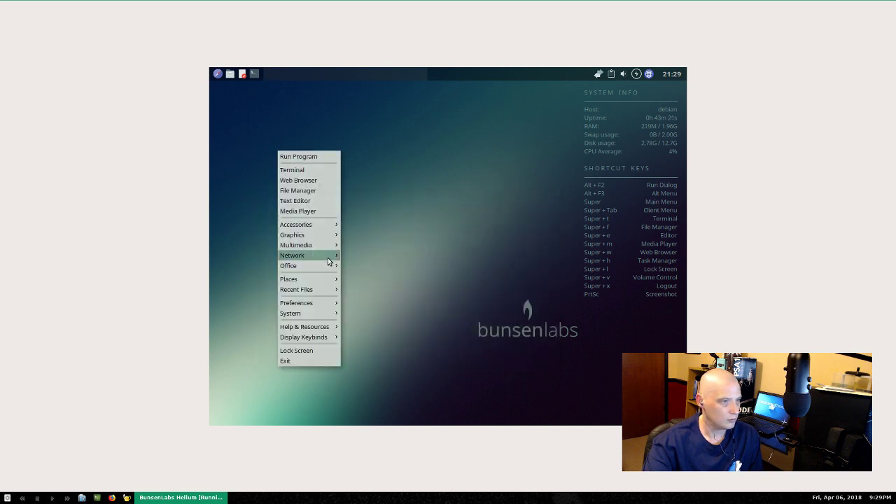
pyautogui.moveTo(335, 317)
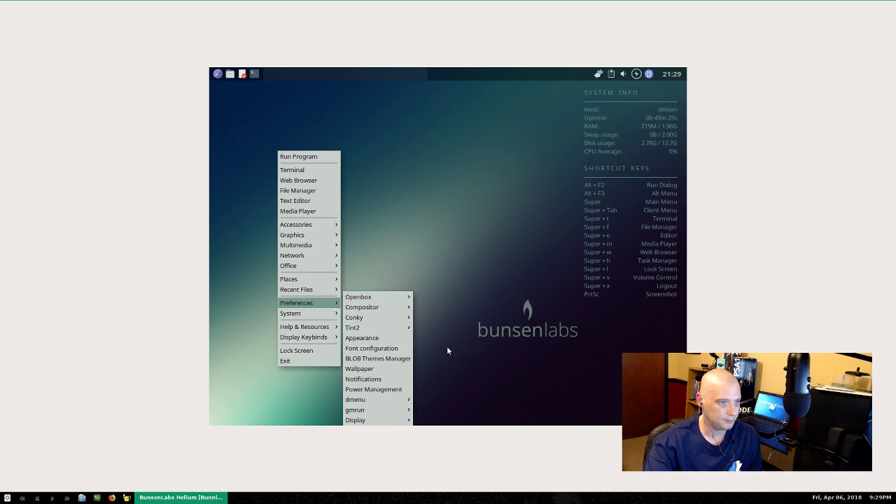
pyautogui.moveTo(407, 318)
pyautogui.click(431, 327)
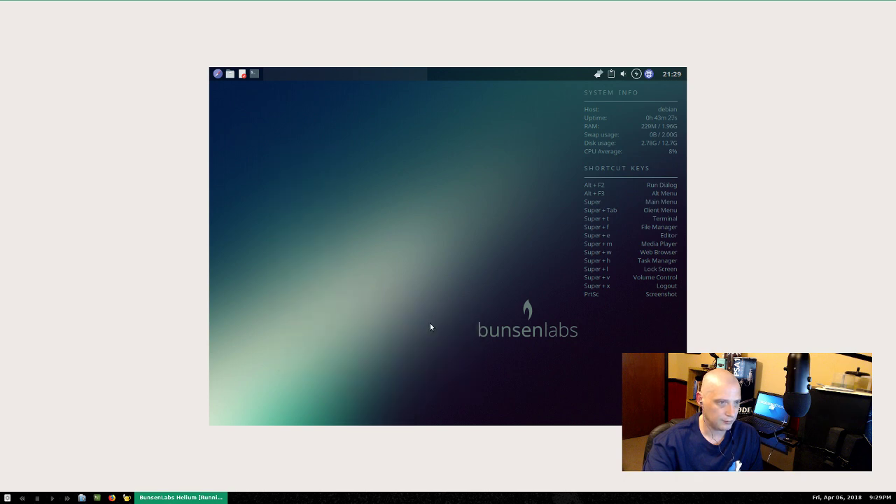
pyautogui.click(388, 255)
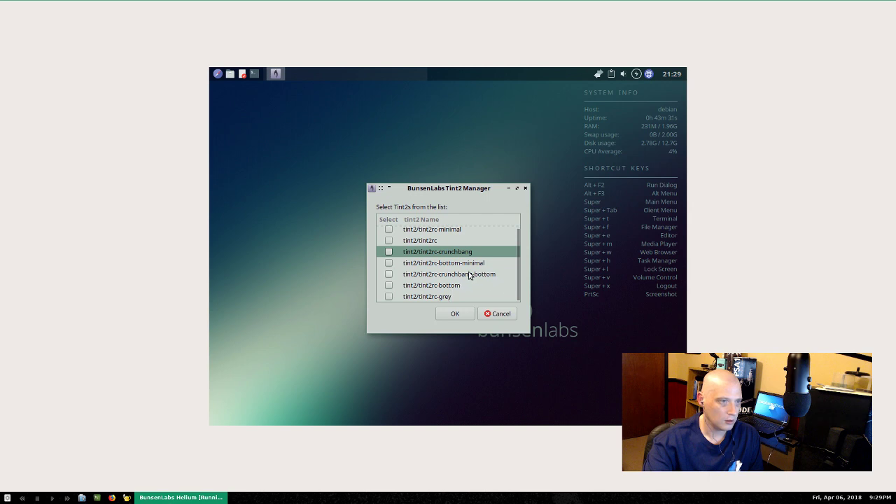
pyautogui.click(388, 297)
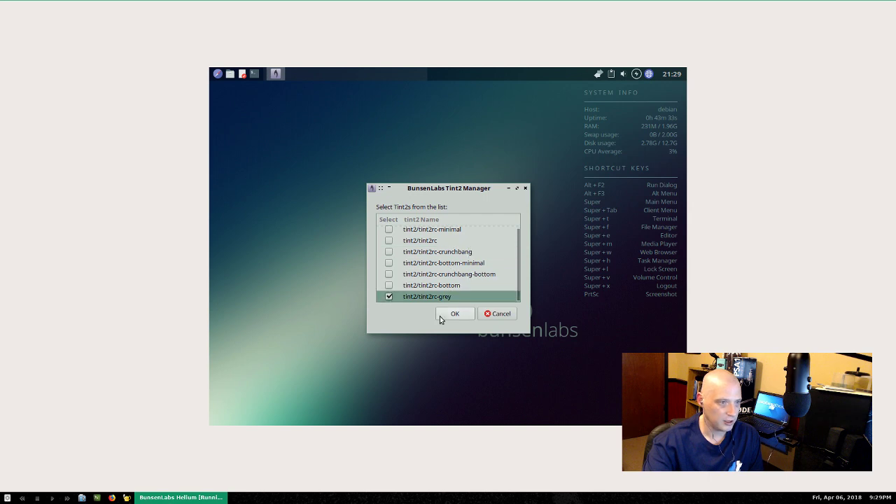
pyautogui.click(452, 315)
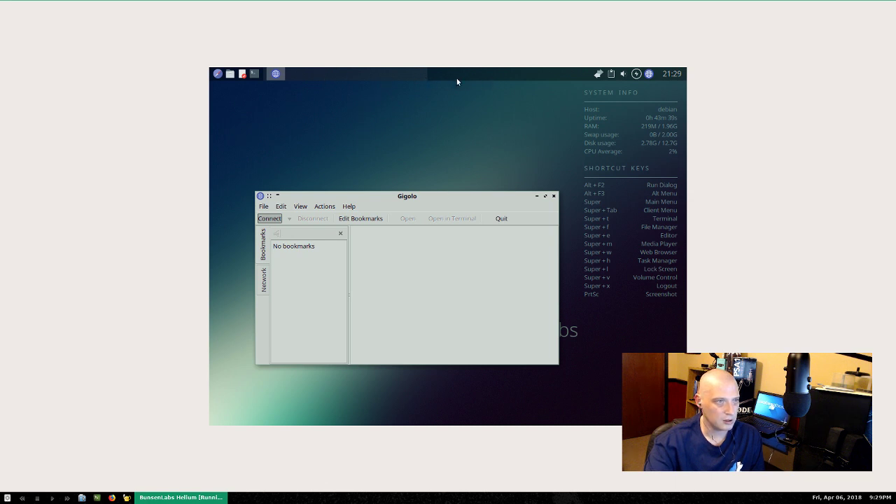
pyautogui.click(555, 196)
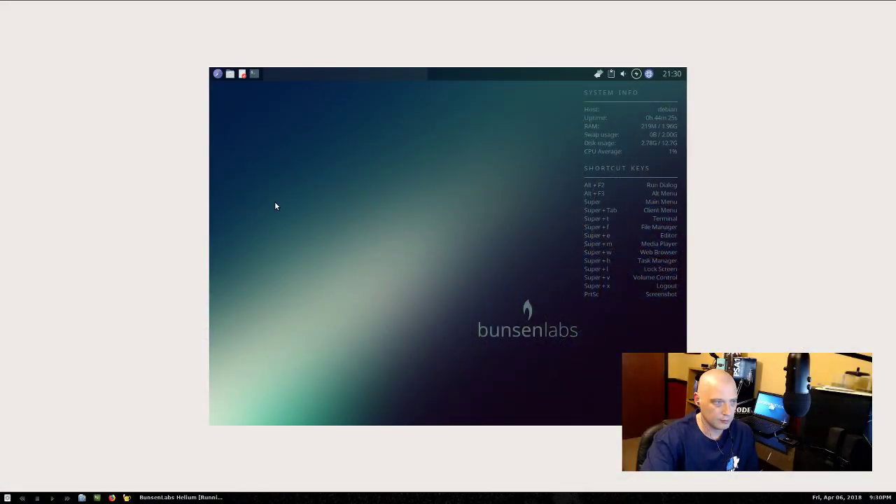
# - Open the Appearance preferences and the file manager, arranging both windows so the theme list and folders are visible
pyautogui.rightClick(272, 191)
pyautogui.moveTo(331, 348)
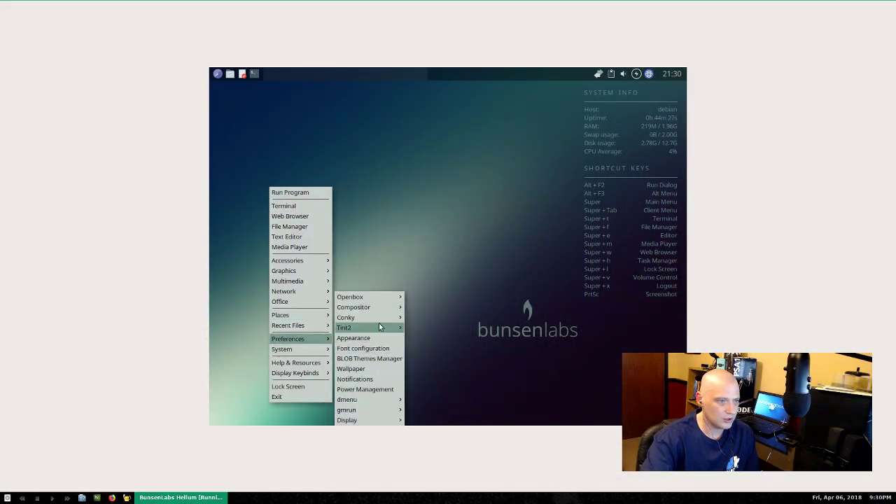
pyautogui.moveTo(384, 293)
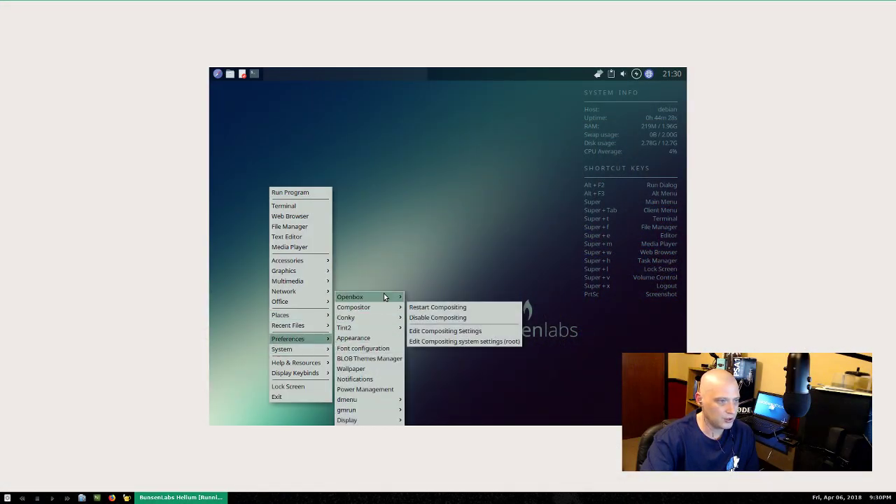
pyautogui.click(378, 341)
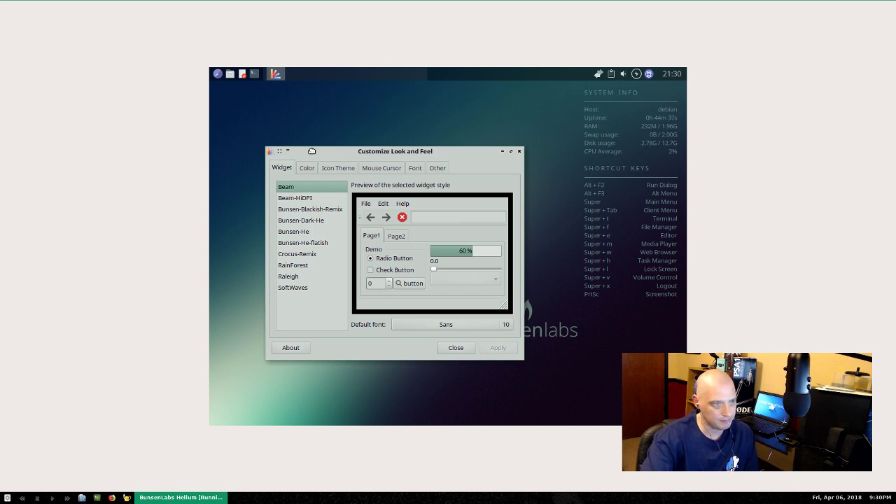
pyautogui.moveTo(311, 152); pyautogui.dragTo(287, 114)
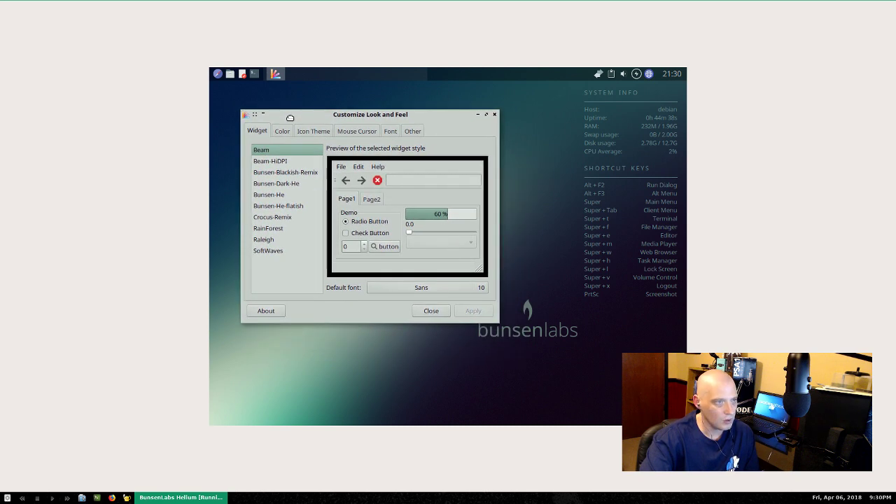
pyautogui.click(230, 75)
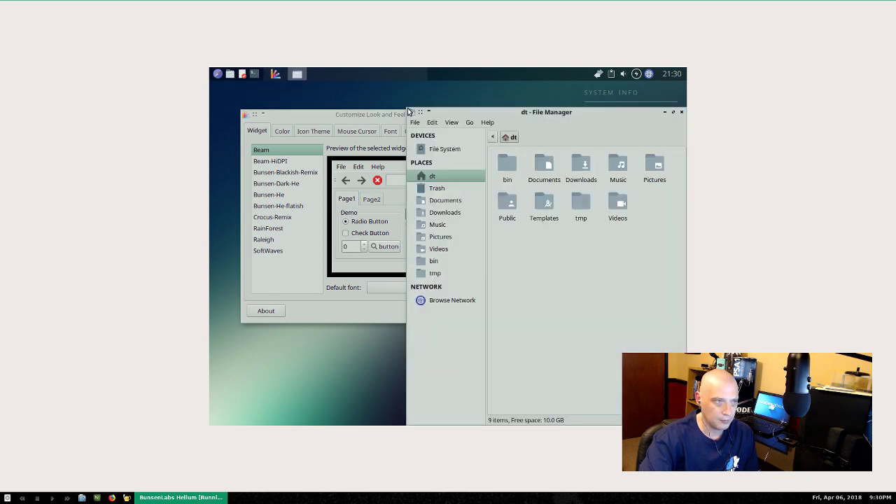
pyautogui.moveTo(409, 112); pyautogui.dragTo(416, 232)
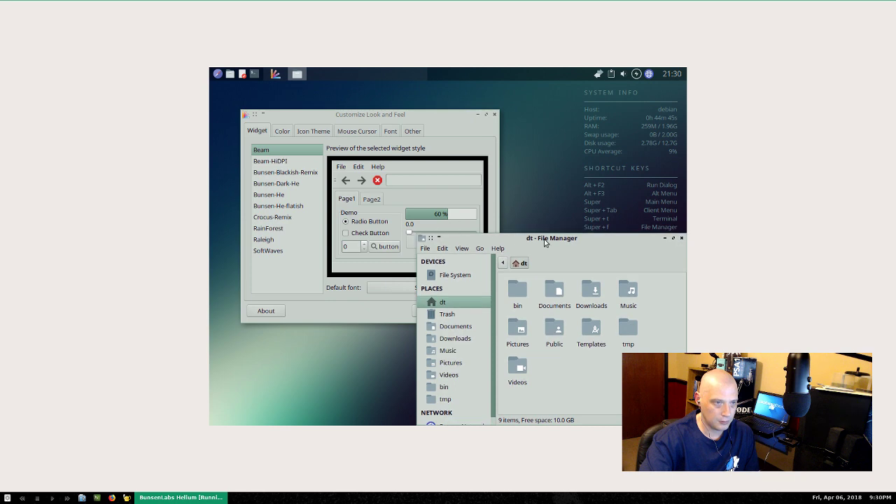
pyautogui.moveTo(544, 238); pyautogui.dragTo(534, 224)
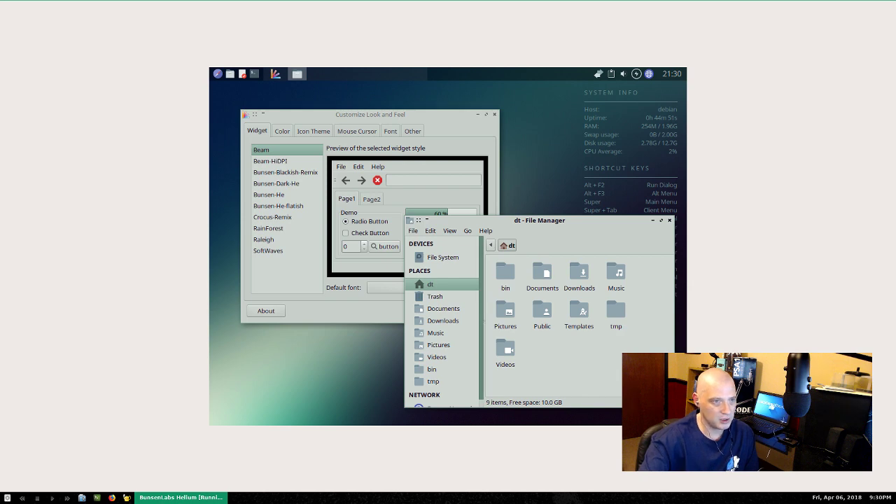
# - Apply the Beam-HiDPI widget style in Customize Look and Feel
pyautogui.click(269, 161)
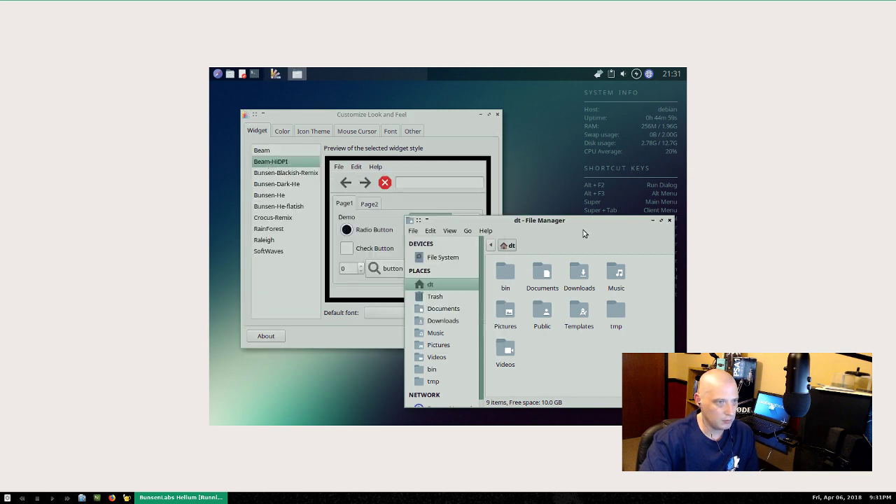
pyautogui.click(292, 300)
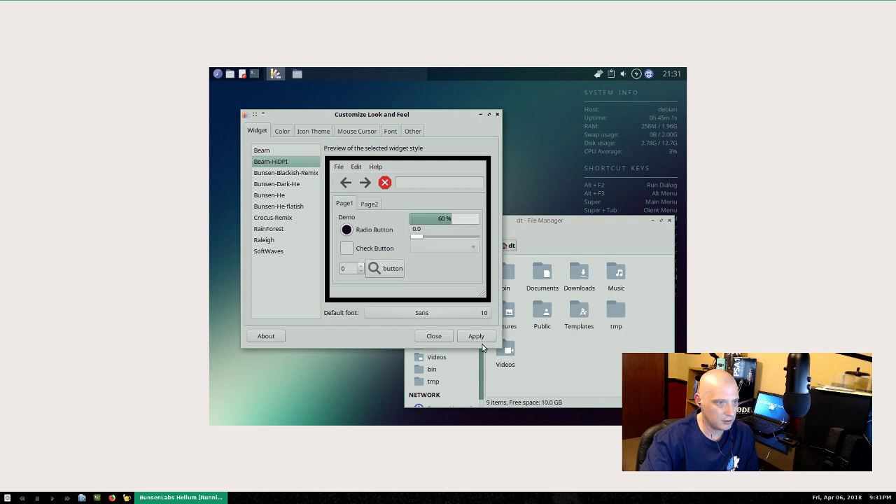
pyautogui.click(477, 336)
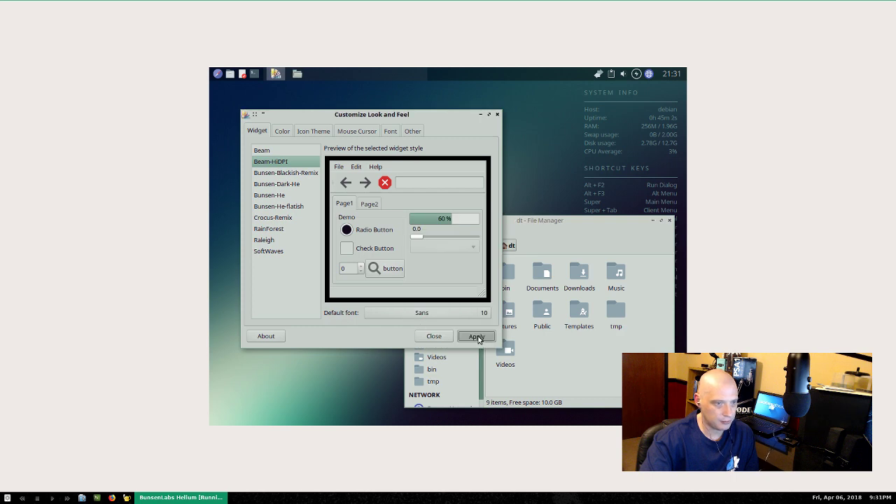
# - Apply the Bunsen-Blackish-Remix widget style and bring the file manager forward to check its look
pyautogui.click(285, 172)
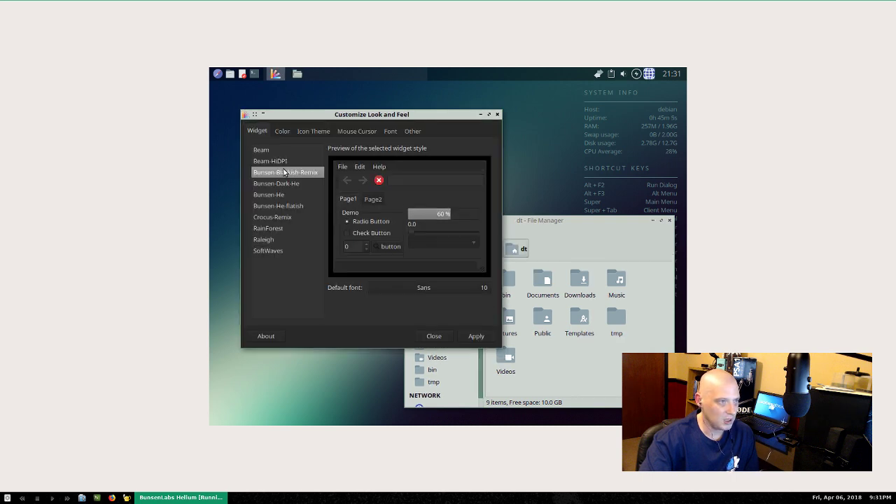
pyautogui.click(478, 338)
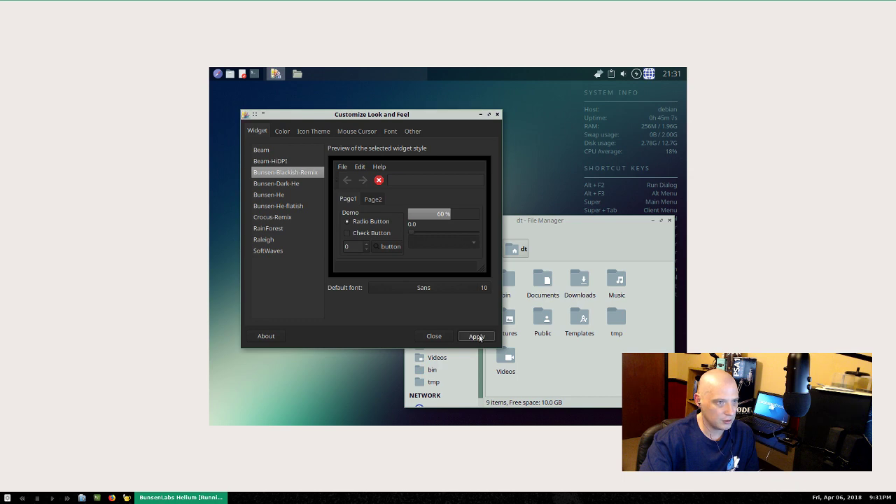
pyautogui.click(545, 222)
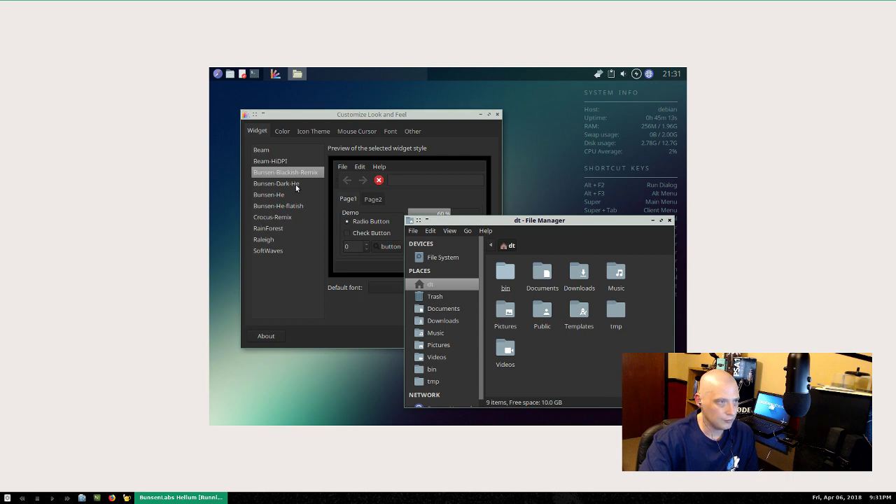
# - Apply the Bunsen-He widget style in Customize Look and Feel
pyautogui.click(276, 196)
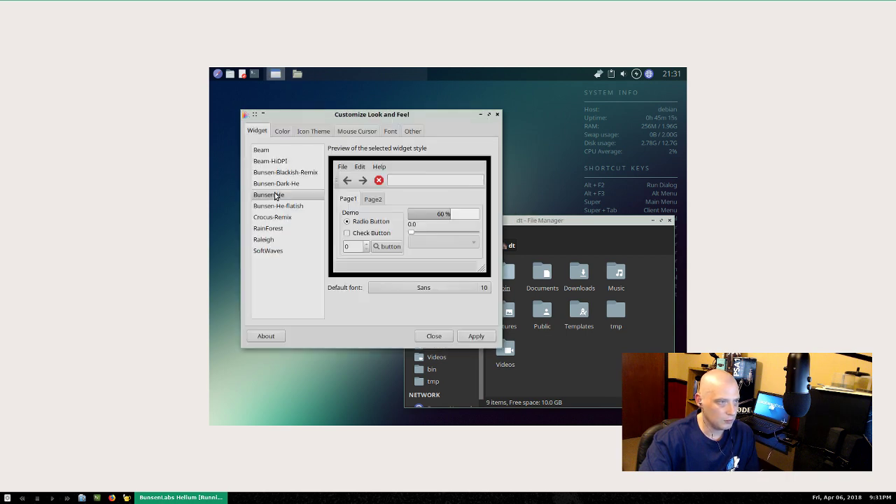
pyautogui.click(474, 340)
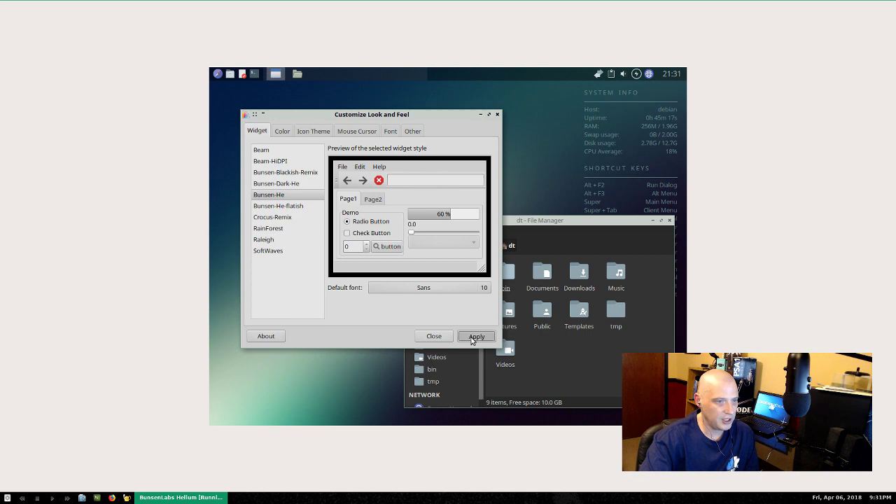
# - Apply the Crocus-Remix widget style and bring the file manager forward to check its look
pyautogui.click(540, 222)
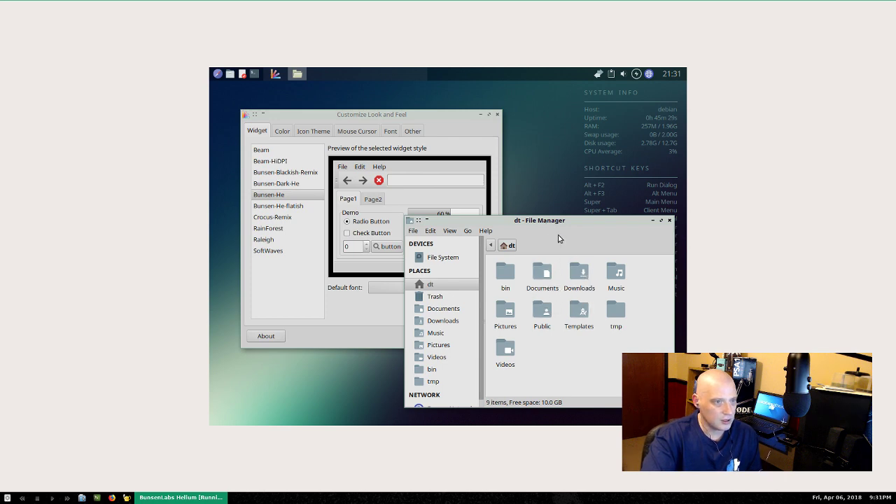
pyautogui.click(293, 221)
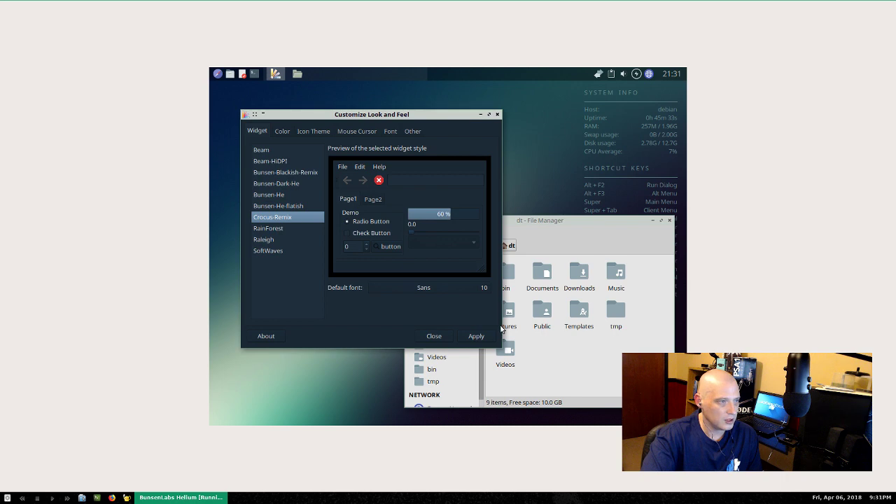
pyautogui.click(476, 336)
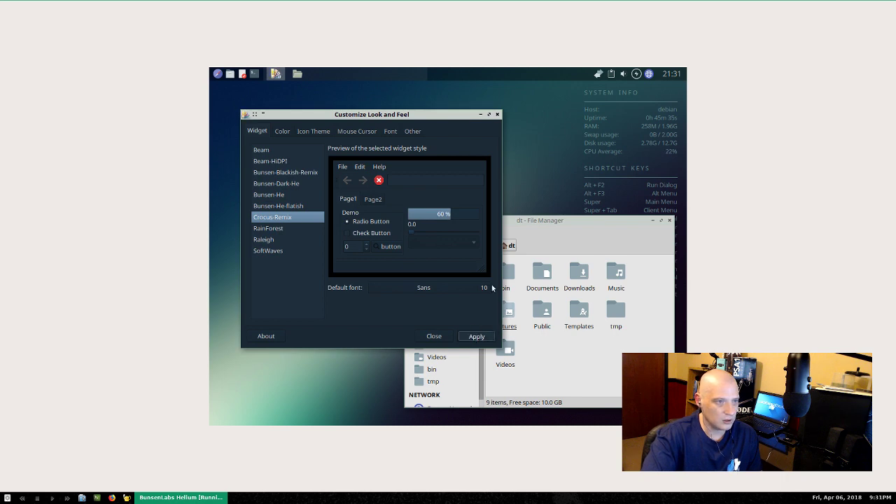
pyautogui.click(541, 223)
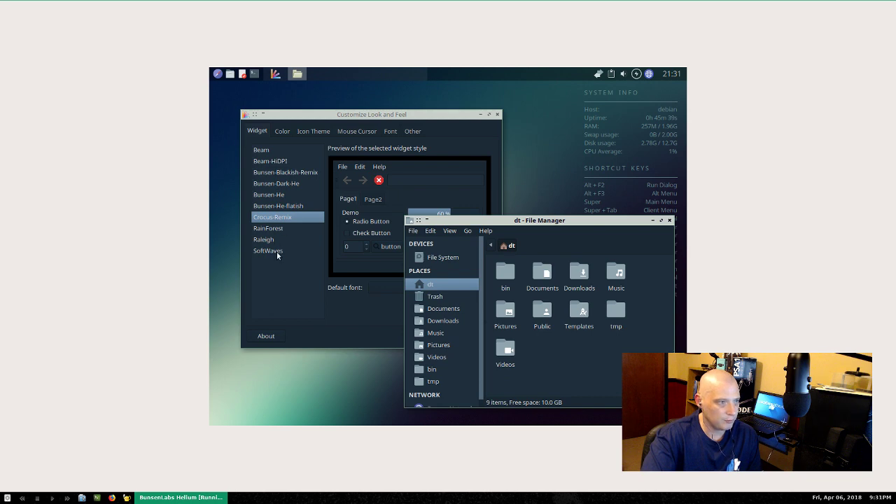
# - Try the SoftWaves widget style, and switch the desktop to the Beam widget style
pyautogui.click(277, 254)
pyautogui.click(473, 337)
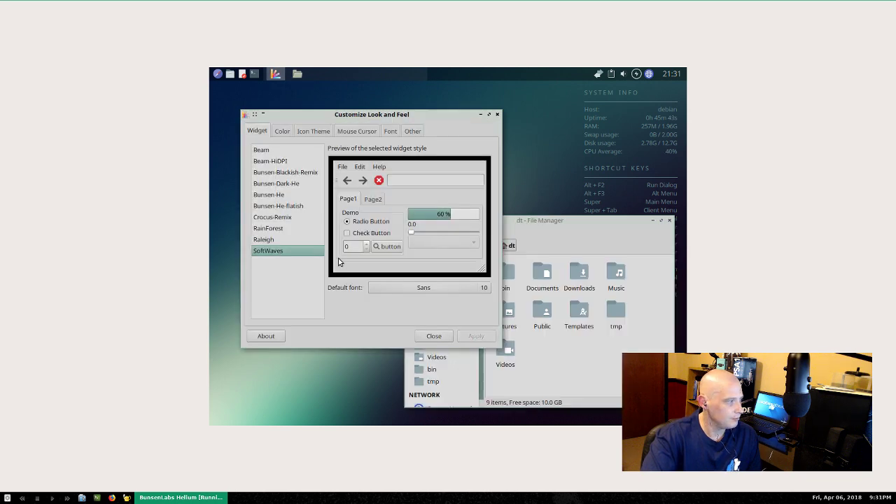
pyautogui.click(273, 153)
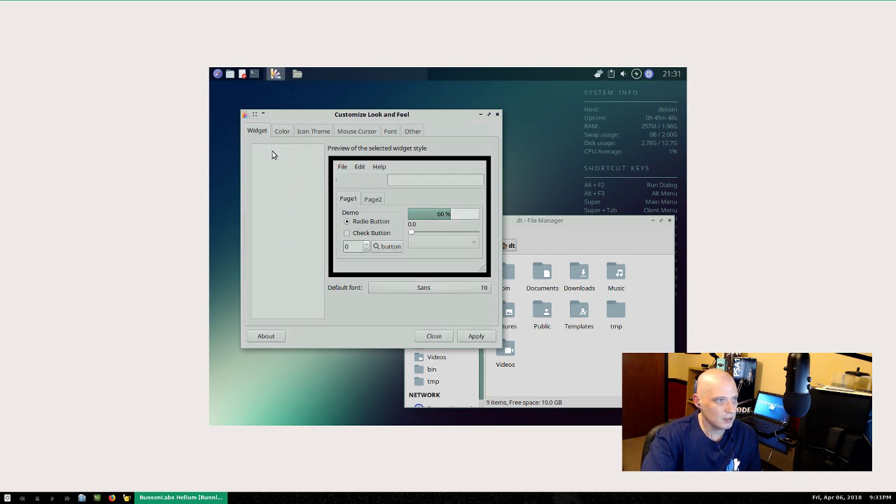
pyautogui.click(476, 338)
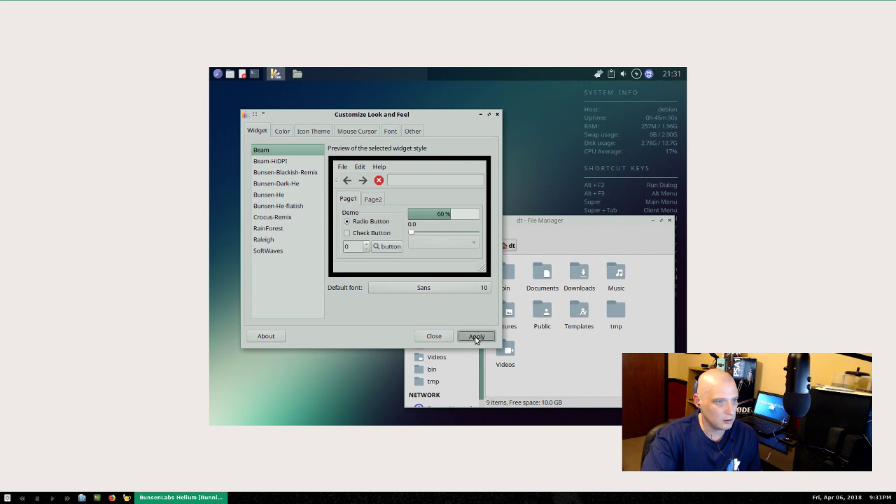
# - Preview the Adwaita, GNOME and Paper-Bunsen icon themes, and close both the appearance settings and the file manager
pyautogui.click(303, 135)
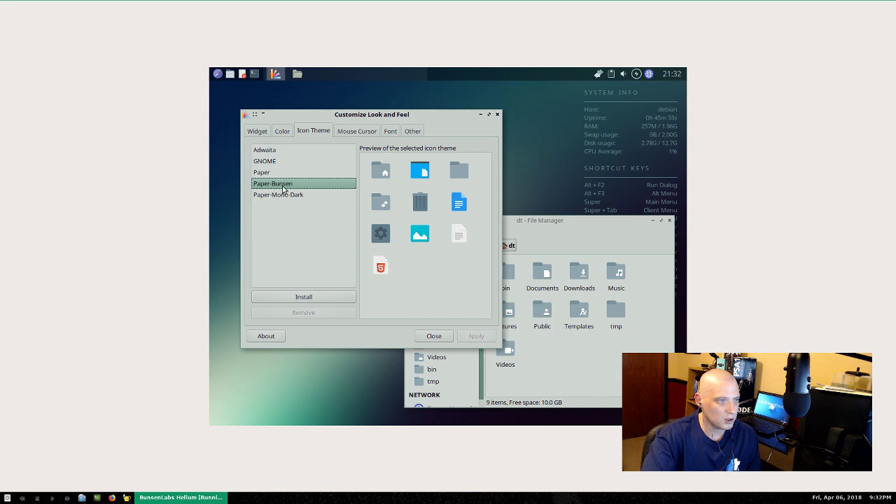
pyautogui.click(581, 233)
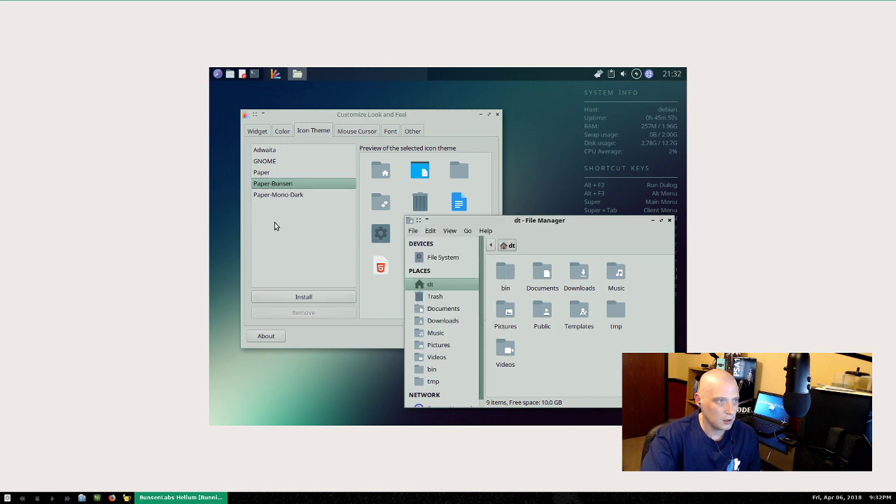
pyautogui.click(271, 154)
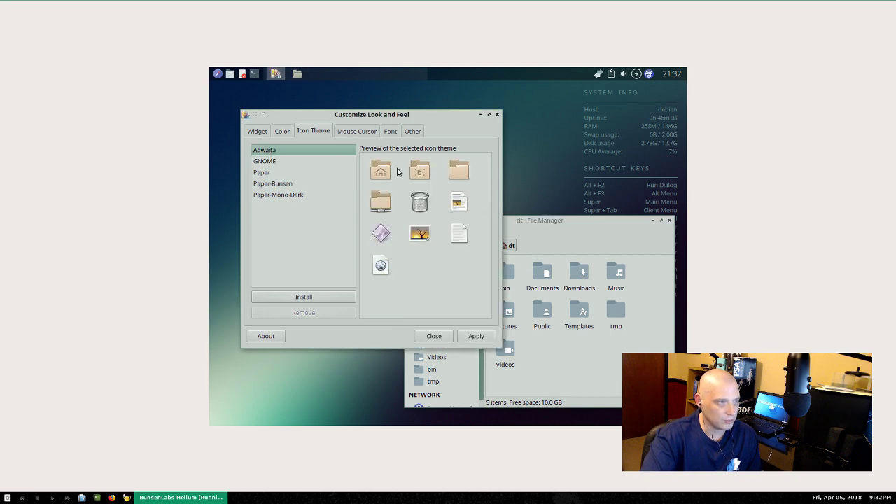
pyautogui.click(295, 161)
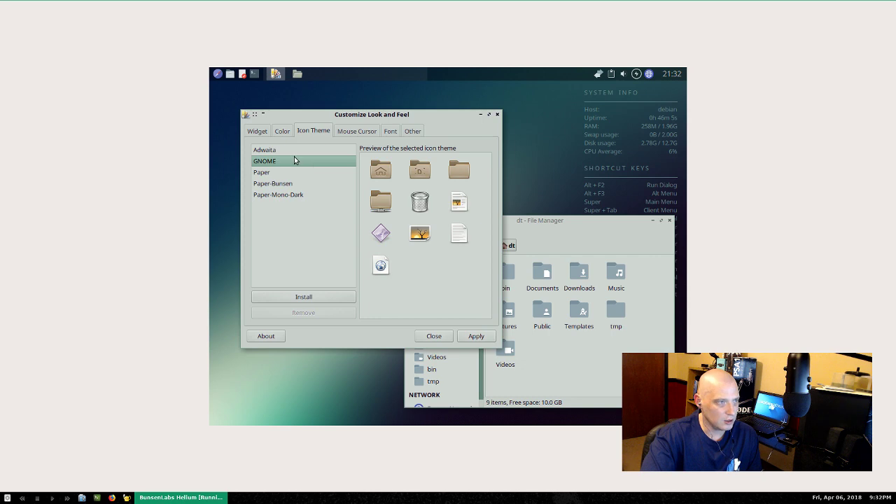
pyautogui.click(277, 184)
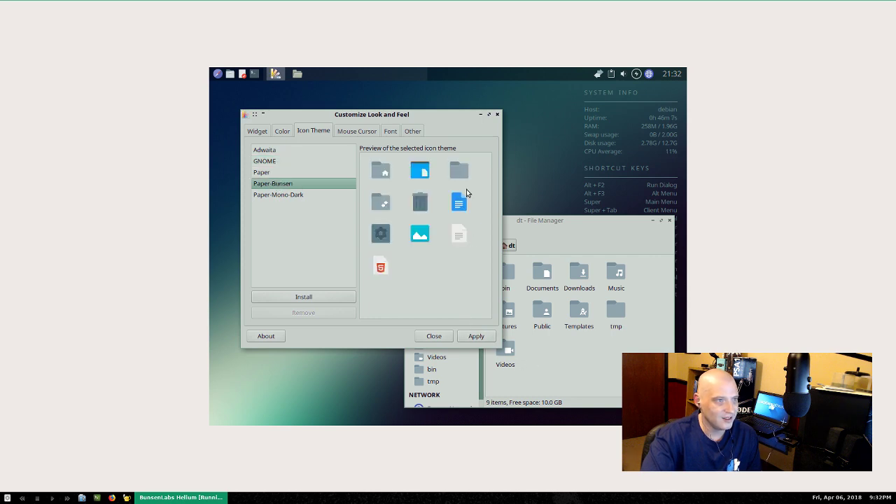
pyautogui.click(495, 116)
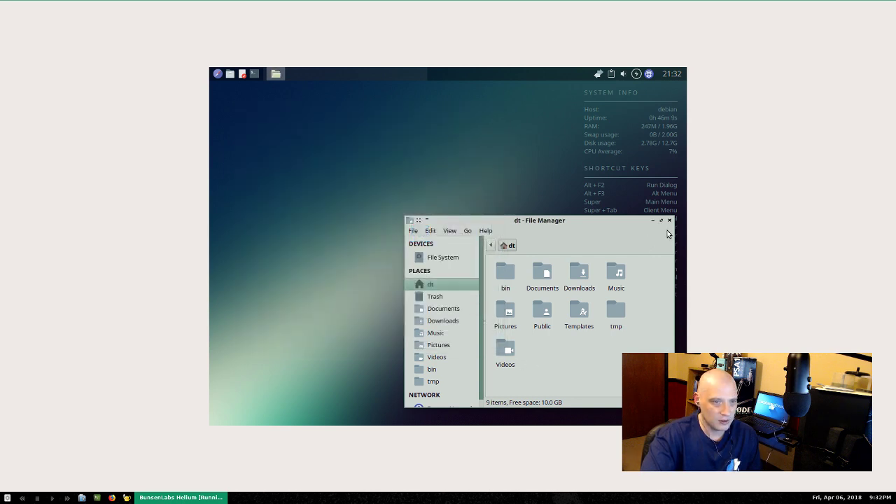
pyautogui.click(669, 221)
# - Open the BLOB Themes Manager, review which settings it can save or restore, and close it
pyautogui.rightClick(268, 152)
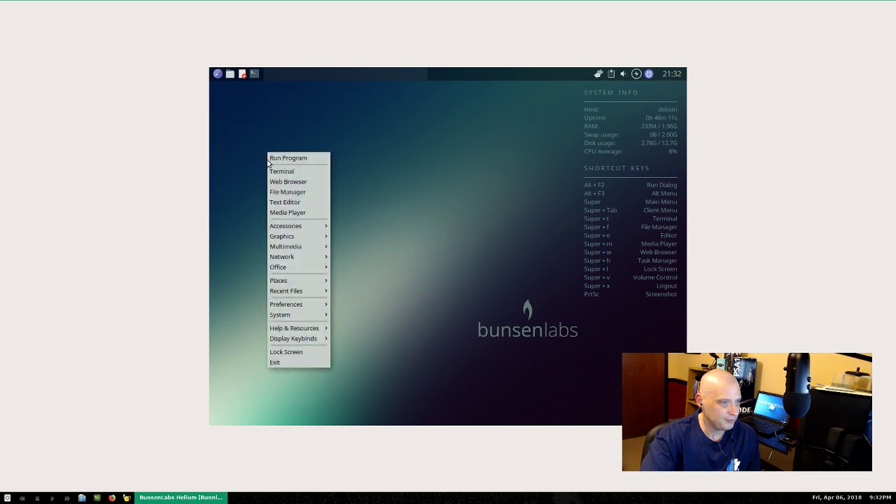
pyautogui.moveTo(321, 312)
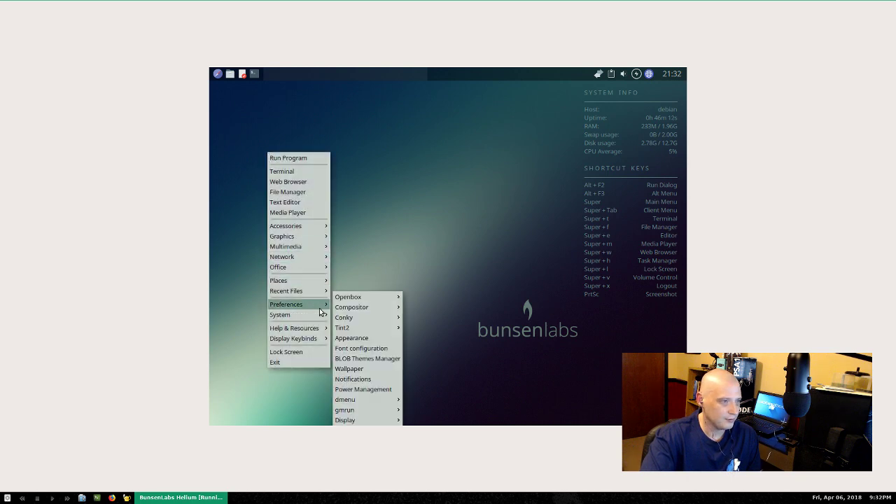
pyautogui.click(397, 361)
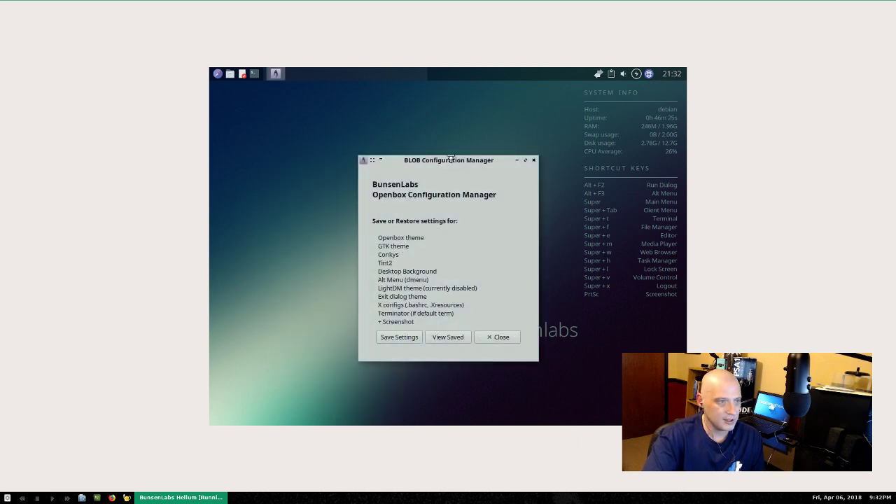
pyautogui.moveTo(442, 159); pyautogui.dragTo(354, 117)
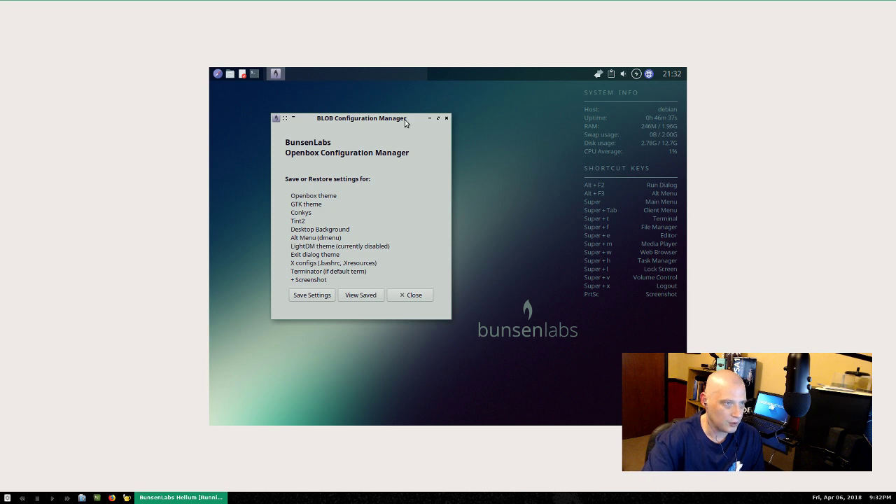
pyautogui.click(446, 120)
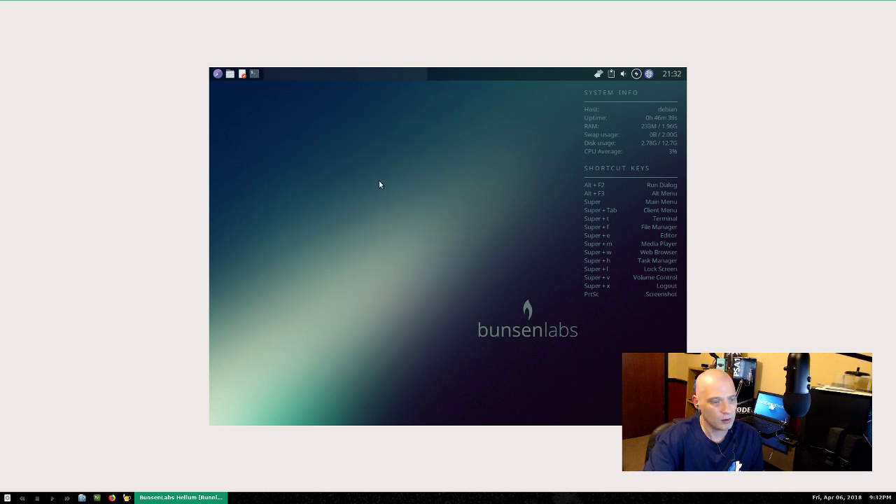
# - Open the wallpaper preferences, browse the full list of supplied backgrounds in Nitrogen, and close it
pyautogui.rightClick(266, 152)
pyautogui.moveTo(308, 303)
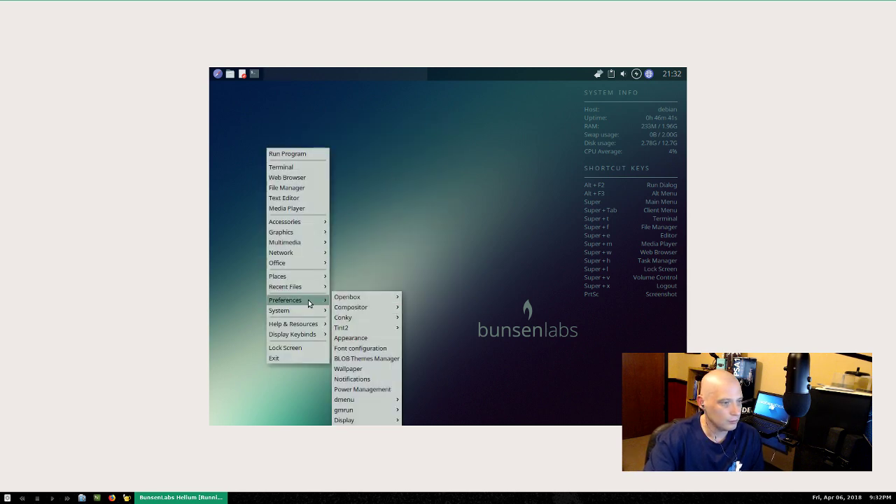
pyautogui.click(394, 372)
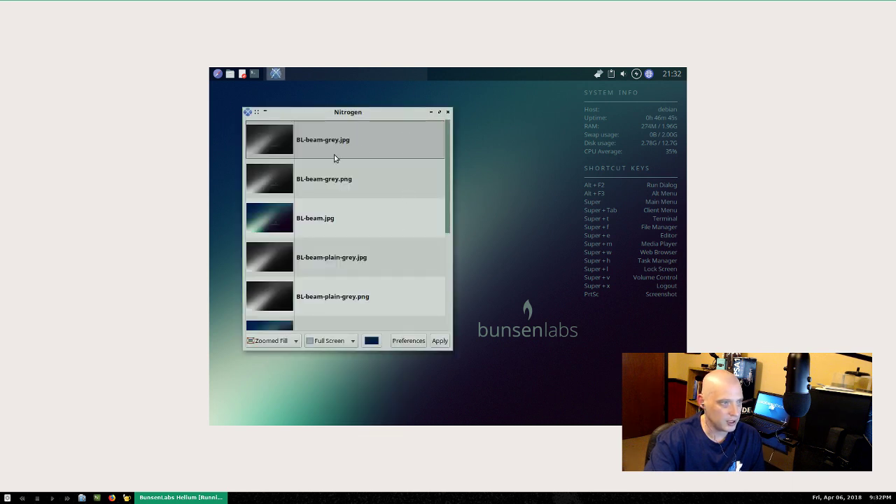
pyautogui.scroll(-2, 289, 174)
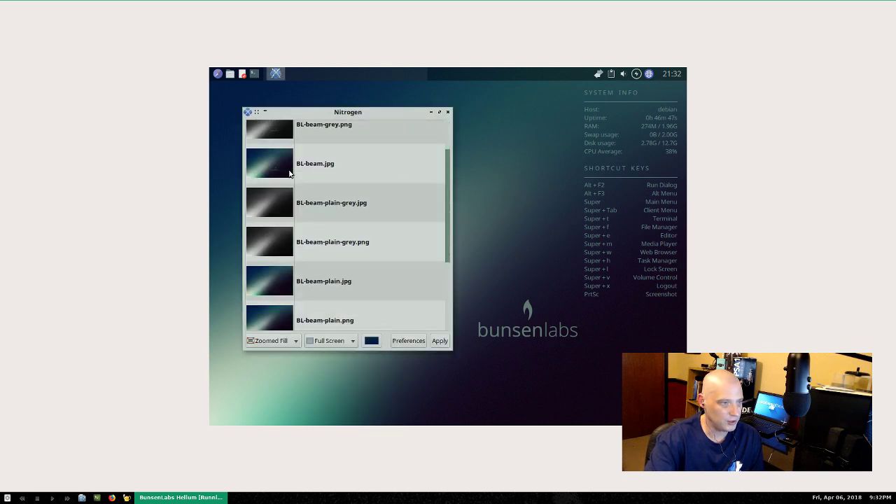
pyautogui.scroll(3, 289, 173)
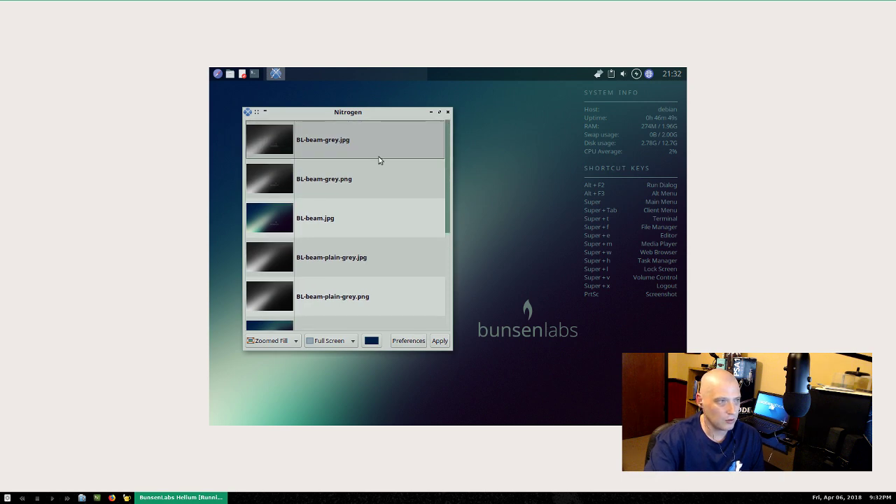
pyautogui.scroll(-2, 394, 188)
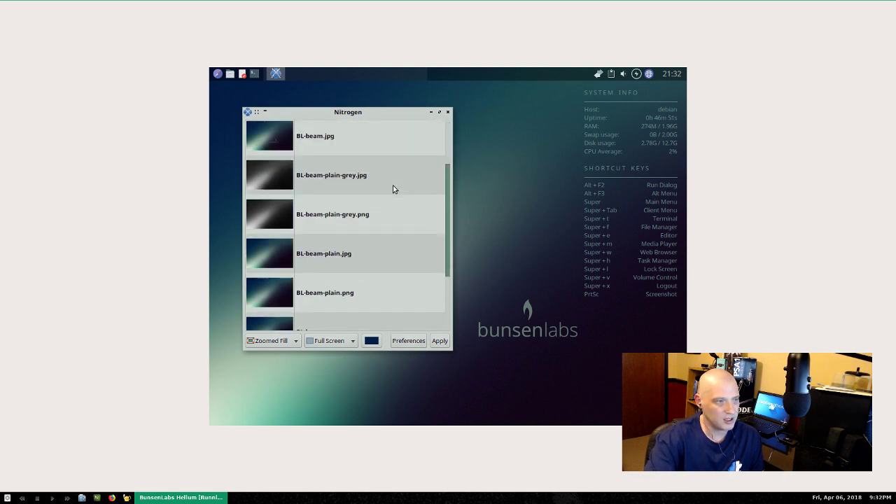
pyautogui.scroll(-1, 393, 189)
pyautogui.scroll(2, 392, 189)
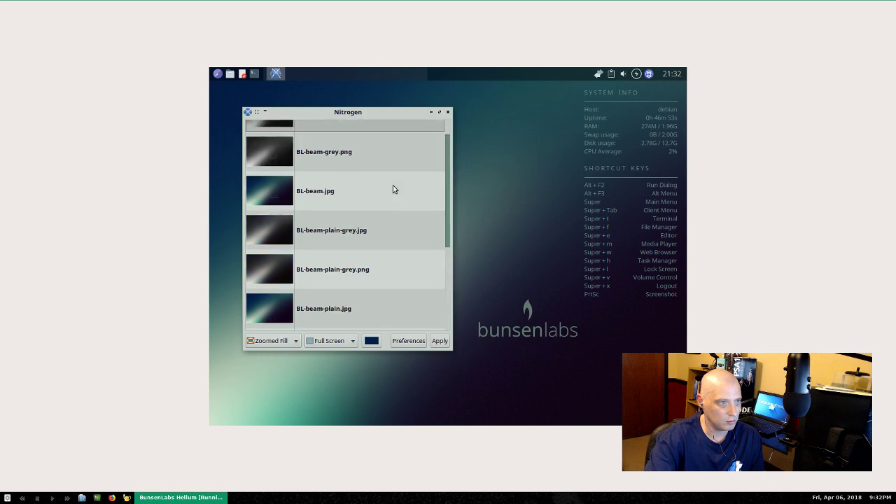
pyautogui.scroll(-4, 393, 189)
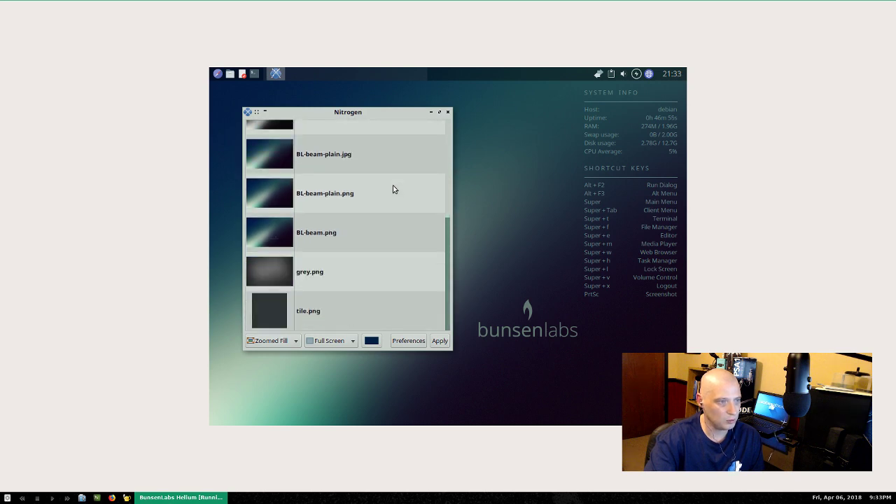
pyautogui.scroll(5, 376, 207)
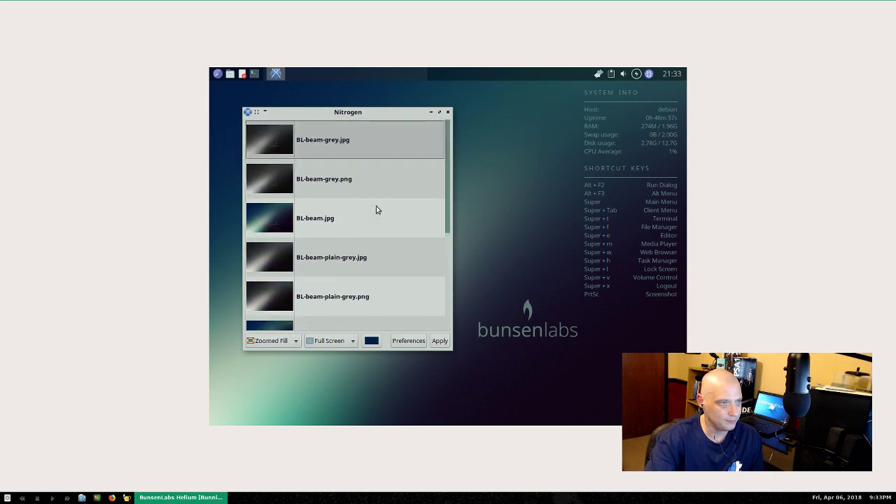
pyautogui.click(444, 113)
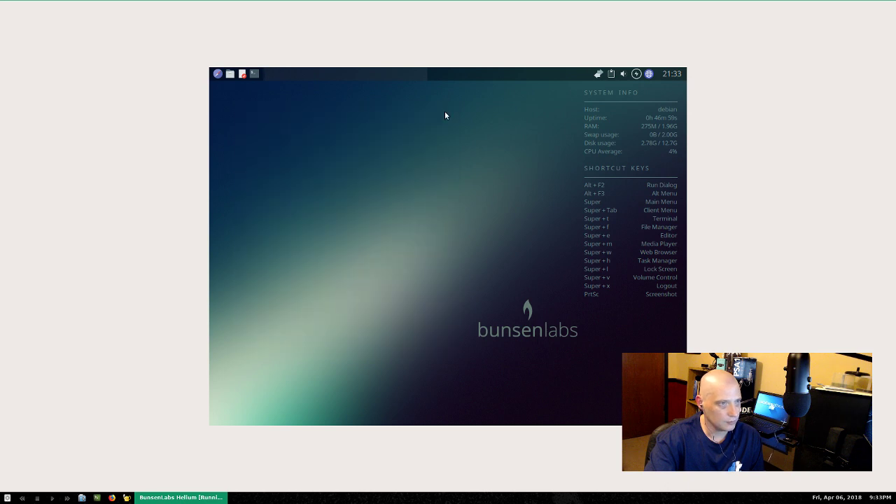
pyautogui.rightClick(280, 189)
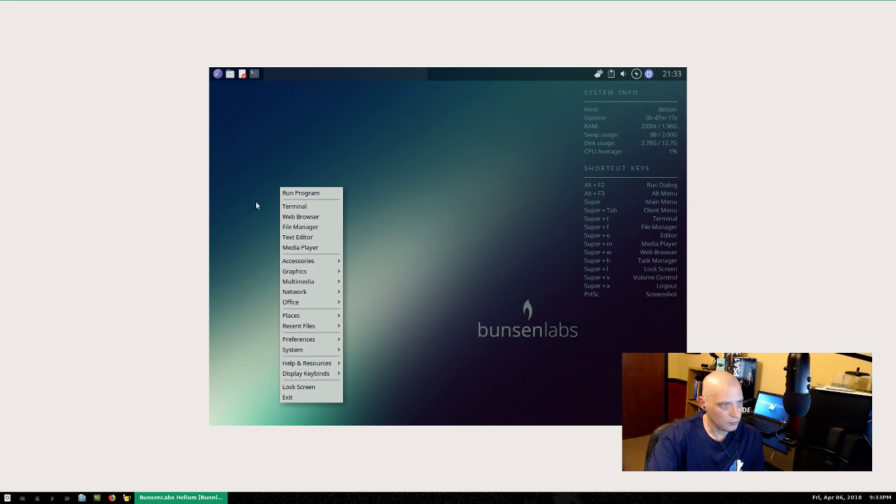
pyautogui.click(250, 194)
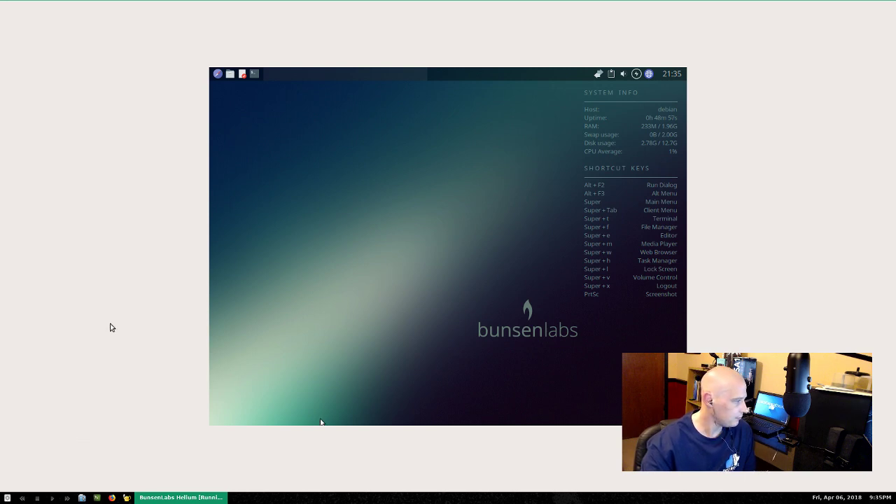
# - Look through the System and Printers entries and launch the Synaptic Package Manager, authenticating with the account password
pyautogui.rightClick(268, 188)
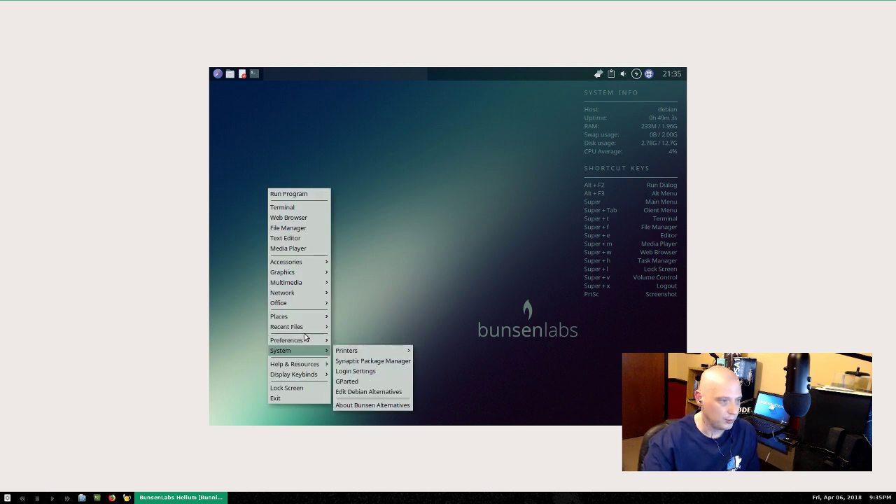
pyautogui.moveTo(305, 343)
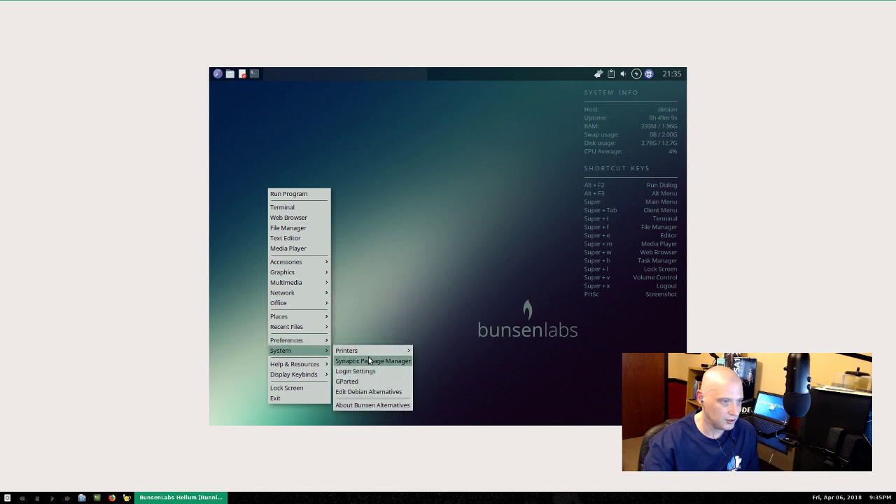
pyautogui.moveTo(379, 355)
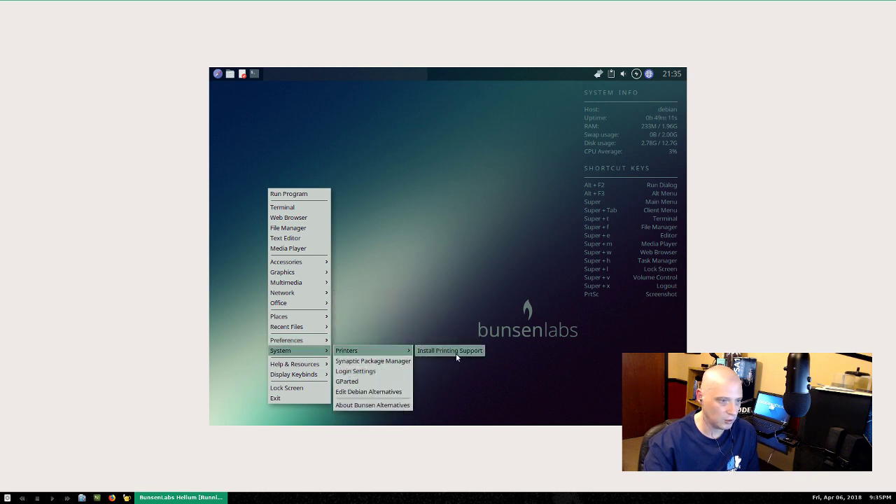
pyautogui.click(405, 362)
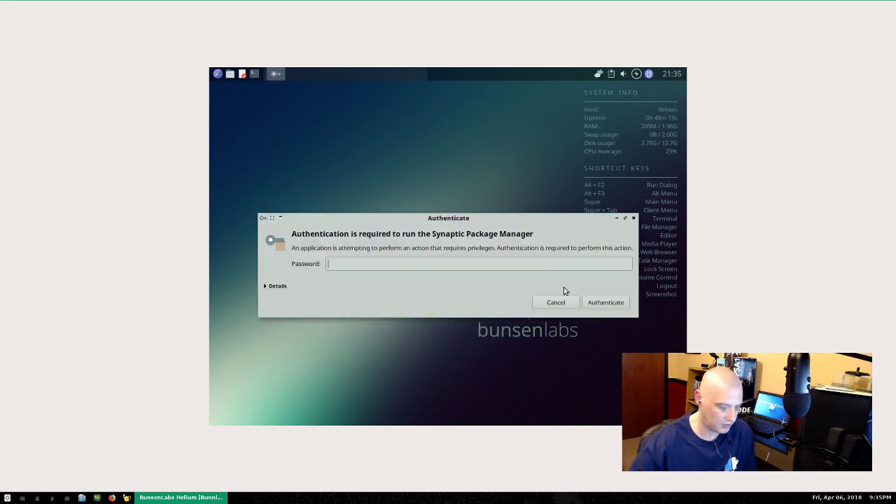
pyautogui.write('••••')
pyautogui.press('Return')
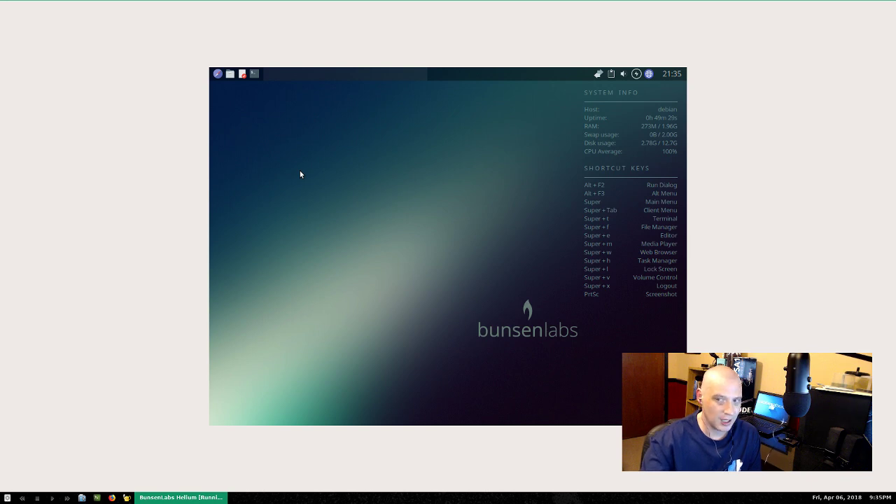
# - Try again to launch the Synaptic Package Manager from the System entries, entering the account password to authenticate
pyautogui.rightClick(264, 168)
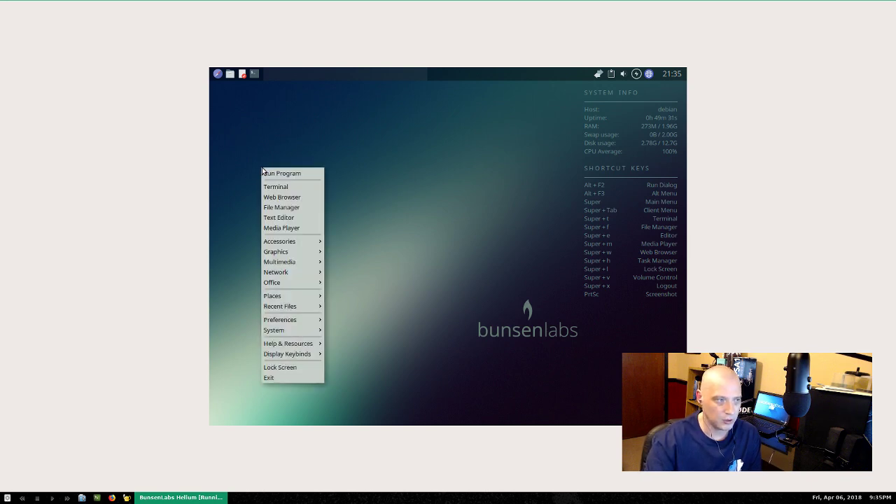
pyautogui.moveTo(314, 328)
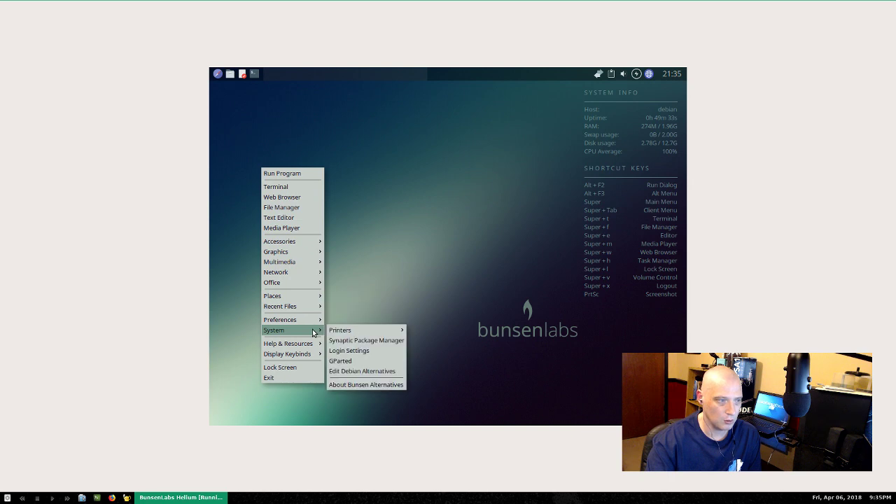
pyautogui.click(370, 339)
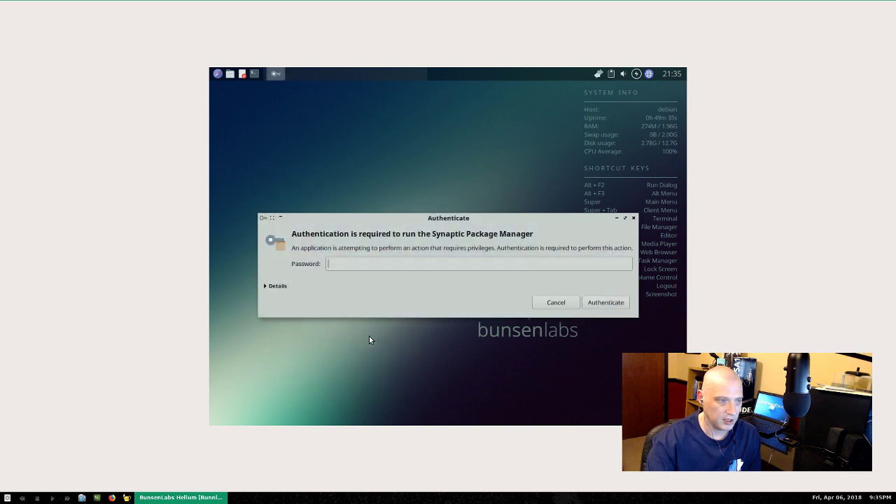
pyautogui.write('••')
pyautogui.press('Return')
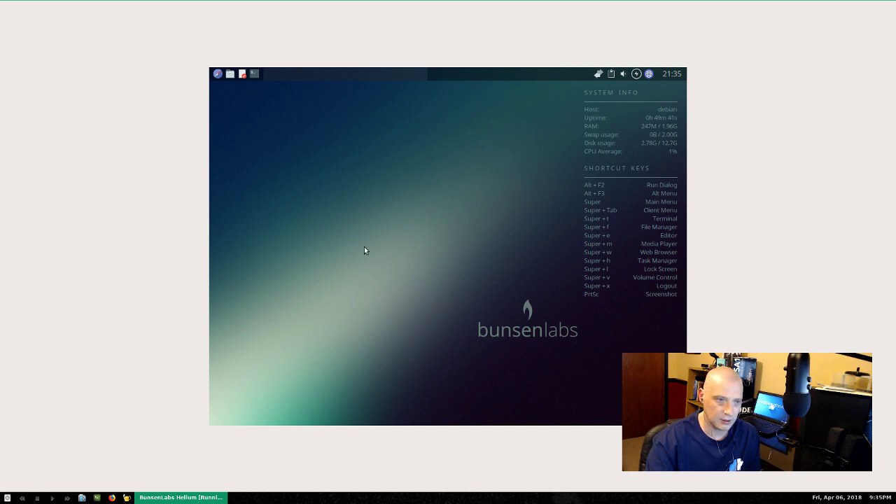
# - Look through the Help & Resources entries, including Openbox, Conky and Theme Resources, and the Display Keybinds options
pyautogui.rightClick(284, 180)
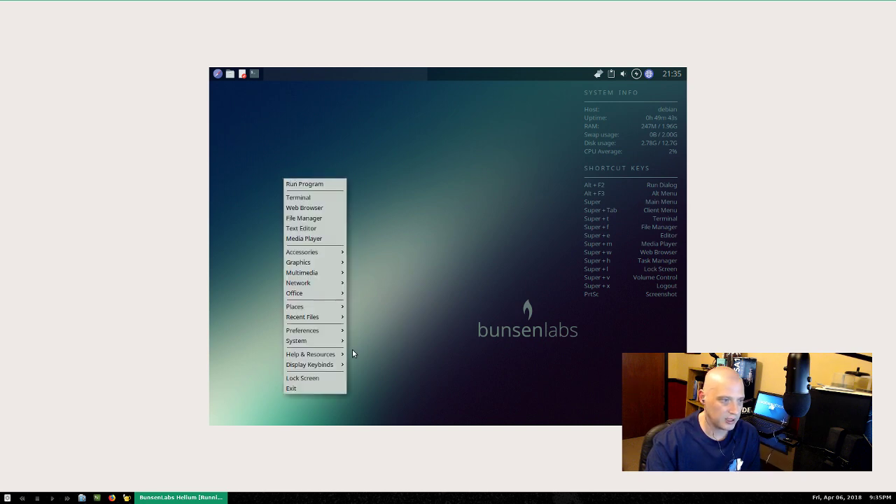
pyautogui.moveTo(328, 340)
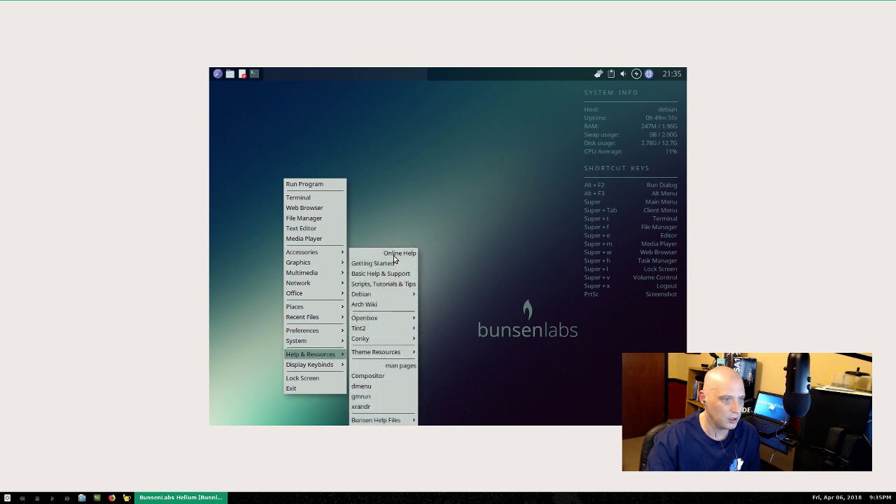
pyautogui.moveTo(398, 294)
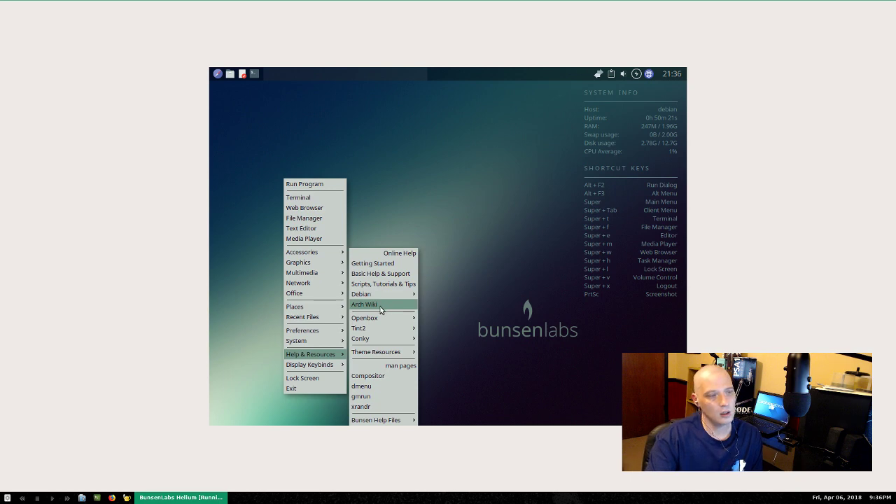
pyautogui.moveTo(379, 316)
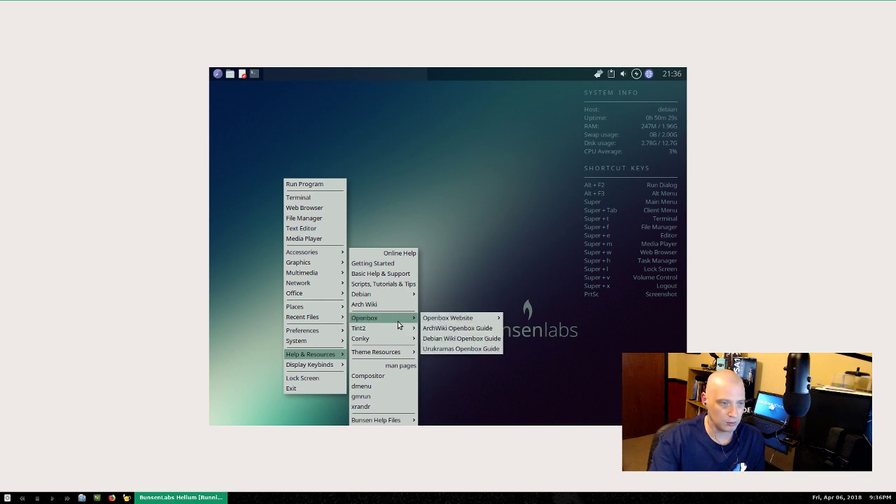
pyautogui.moveTo(399, 328)
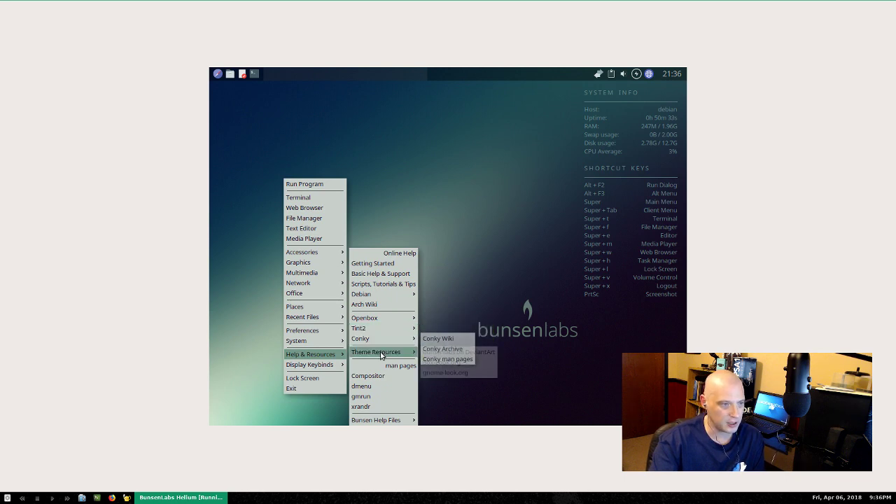
pyautogui.moveTo(382, 356)
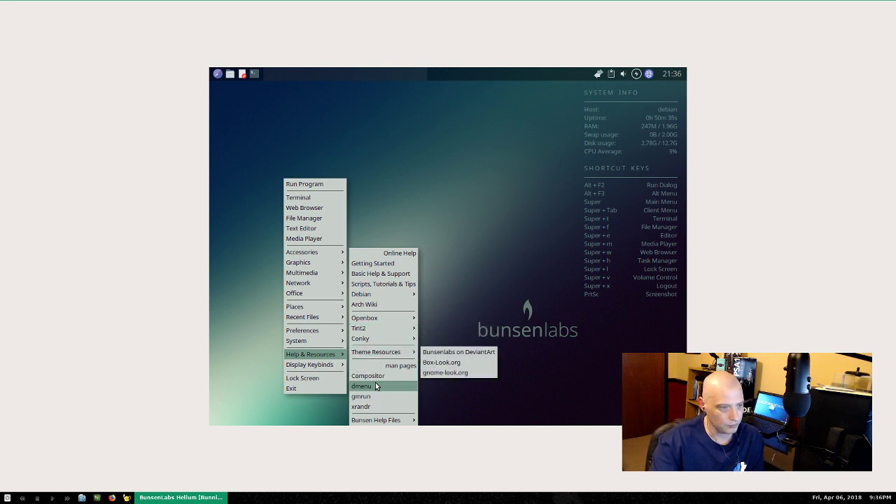
pyautogui.moveTo(336, 368)
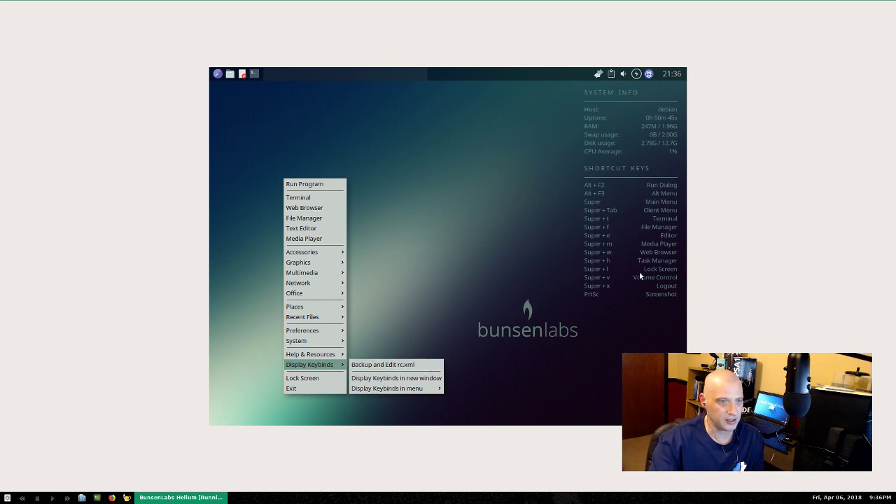
pyautogui.click(470, 226)
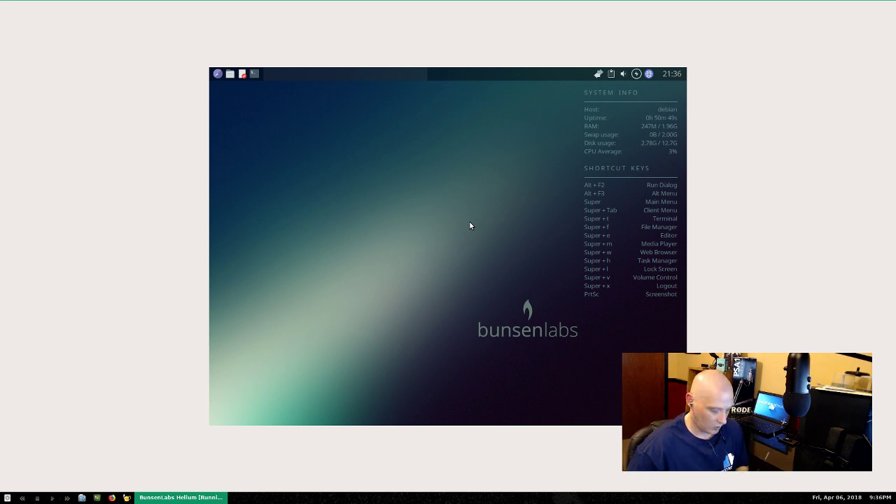
# - View the desktop's main menu and its desktop-management menu for switching, adding or removing desktops, closing both without choosing anything
pyautogui.rightClick(470, 225)
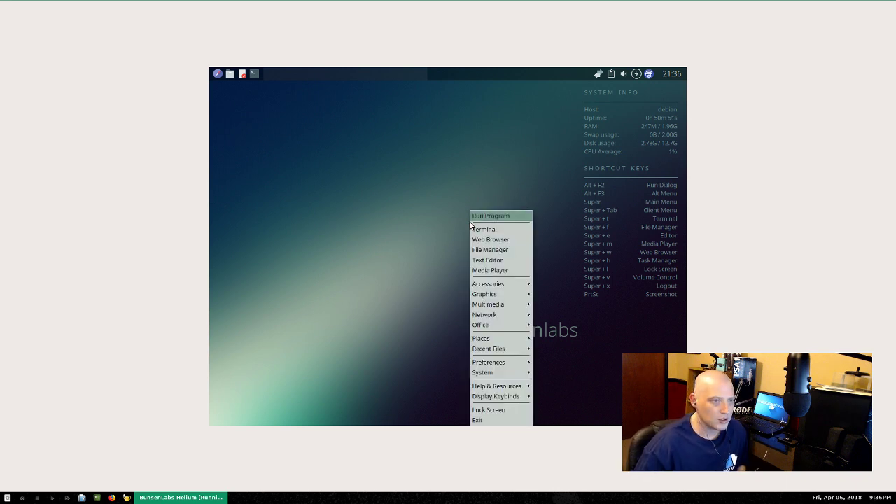
pyautogui.click(274, 174)
pyautogui.rightClick(274, 174)
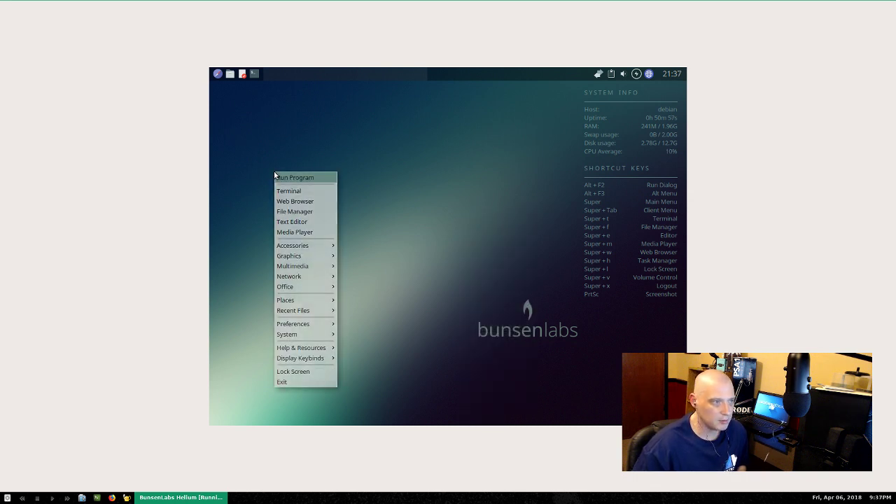
pyautogui.click(274, 175)
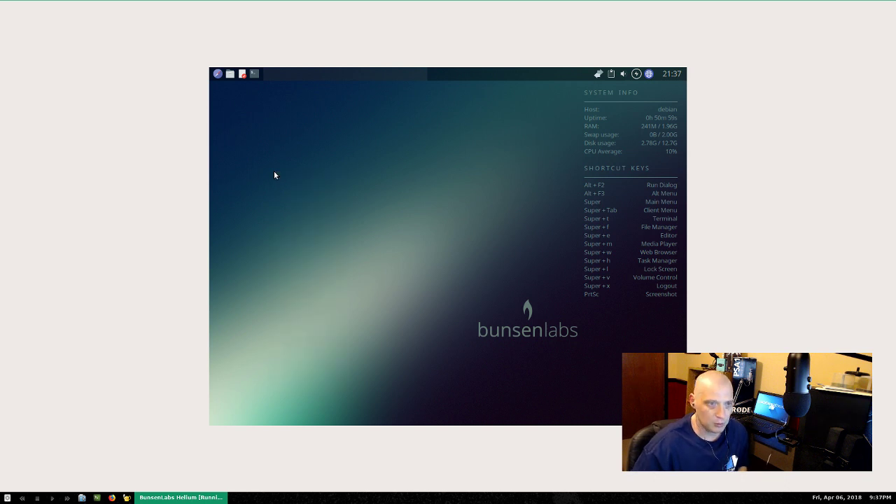
pyautogui.middleClick(274, 175)
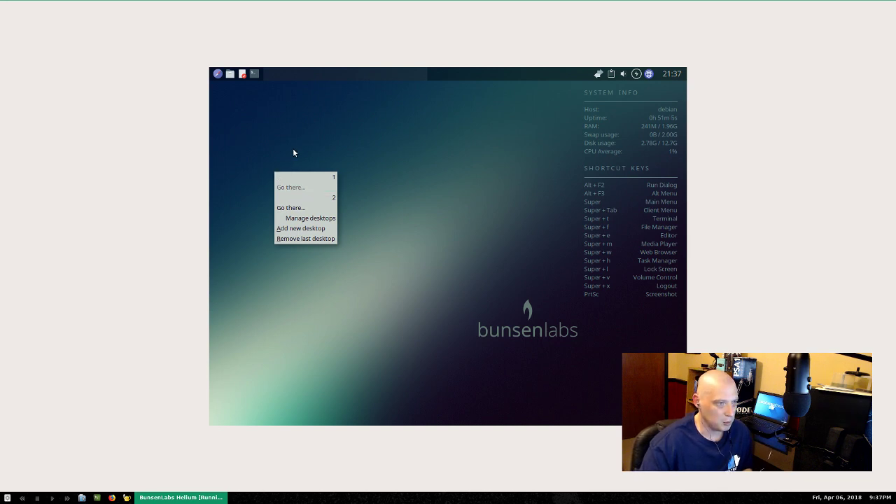
pyautogui.click(384, 306)
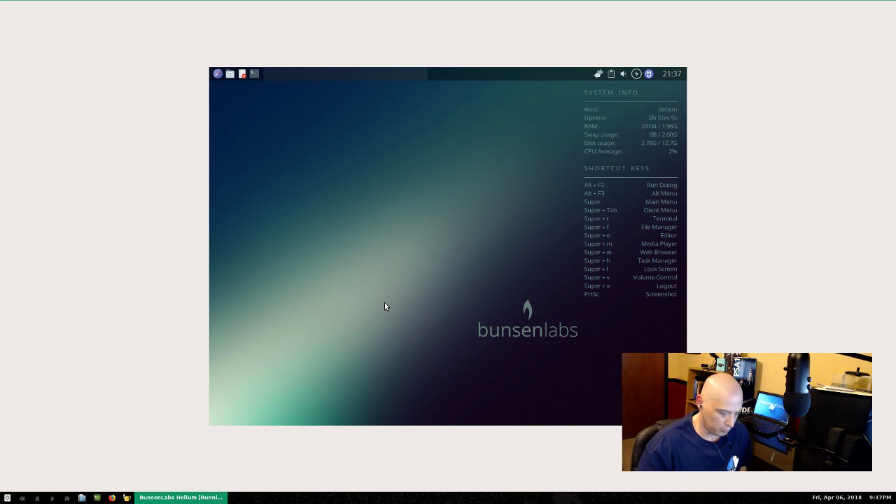
# - Try out the terminal and lock-screen functions, closing the terminal and unlocking the session with the account password
pyautogui.press('super+t')
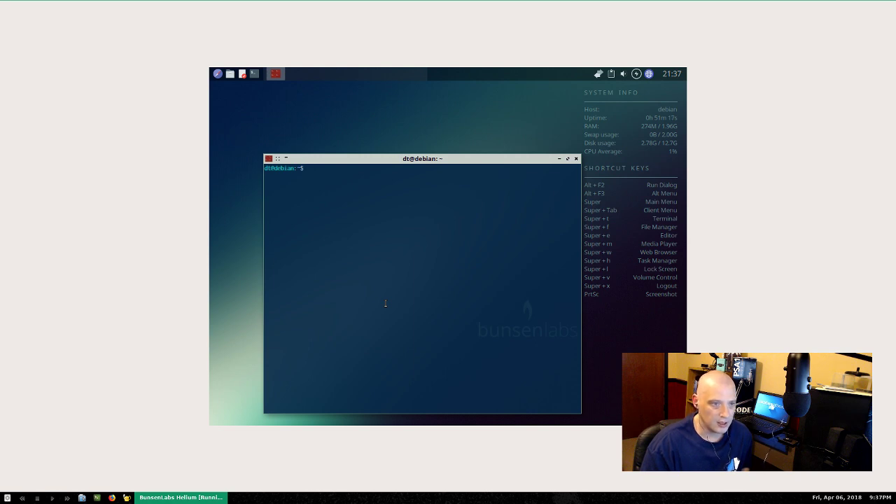
pyautogui.click(577, 159)
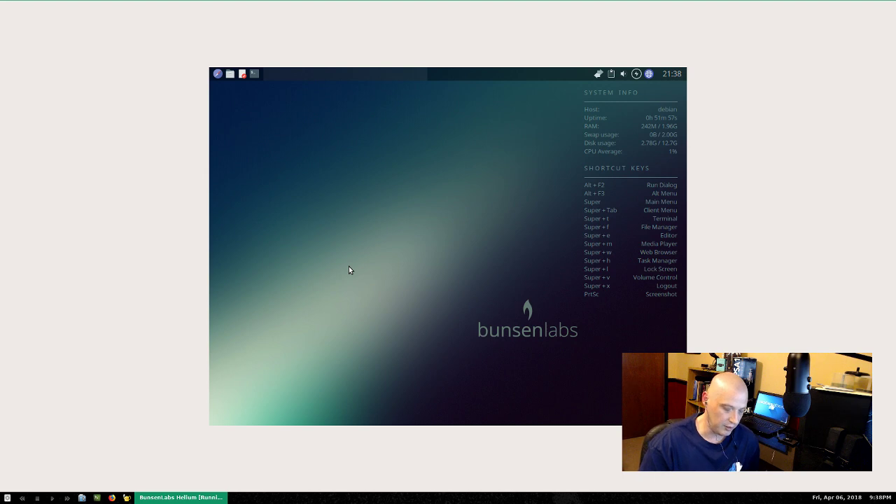
pyautogui.press('super+l')
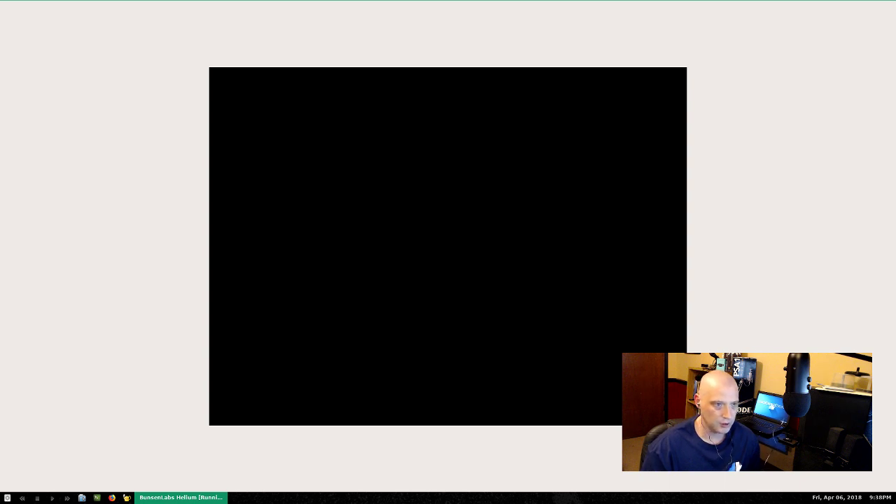
pyautogui.press('Return')
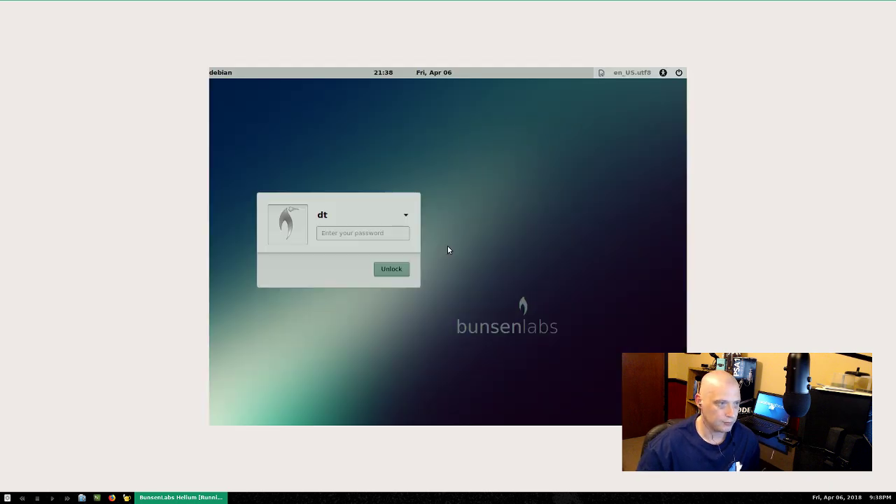
pyautogui.write('••')
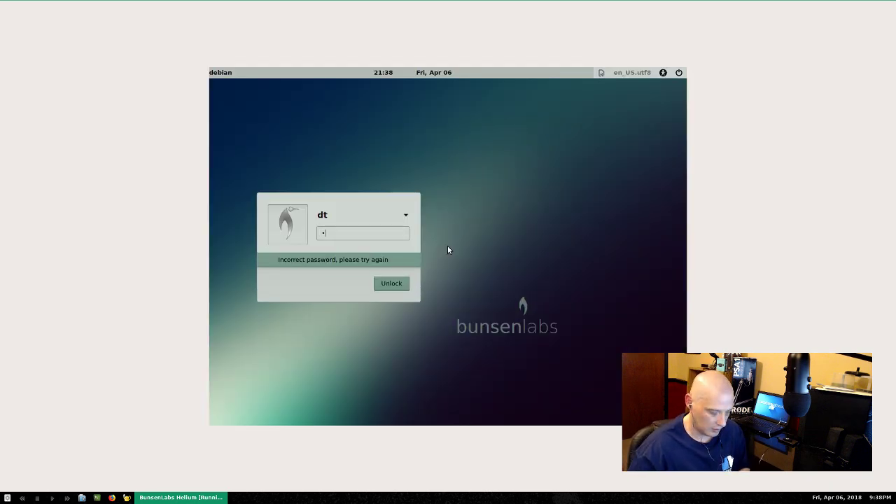
pyautogui.press('Return')
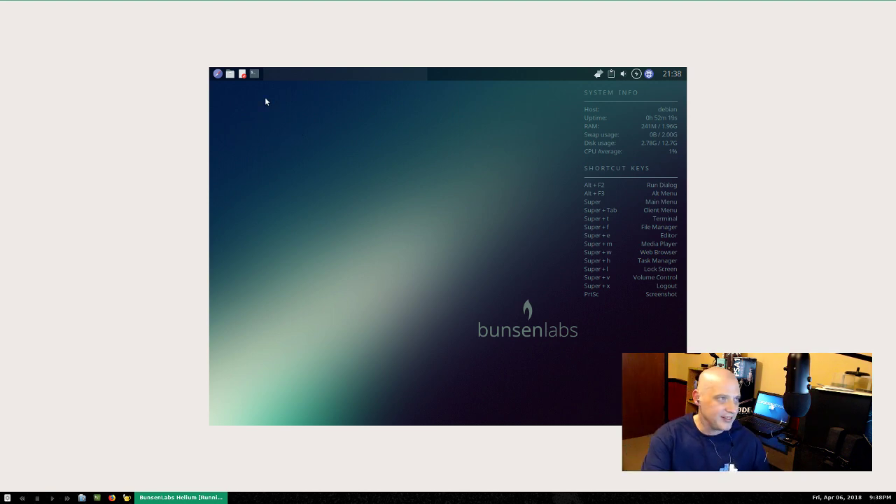
# - Check the kernel version by running uname -r in a new terminal, and close the terminal
pyautogui.click(254, 74)
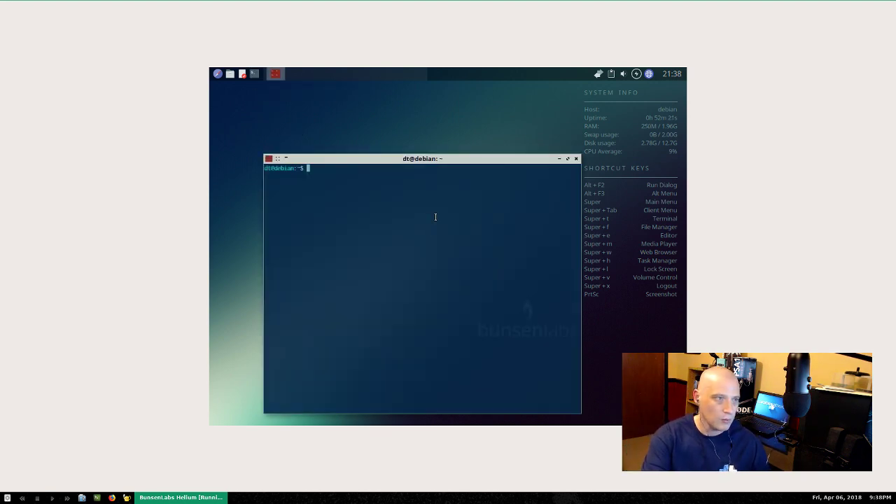
pyautogui.moveTo(455, 159); pyautogui.dragTo(425, 117)
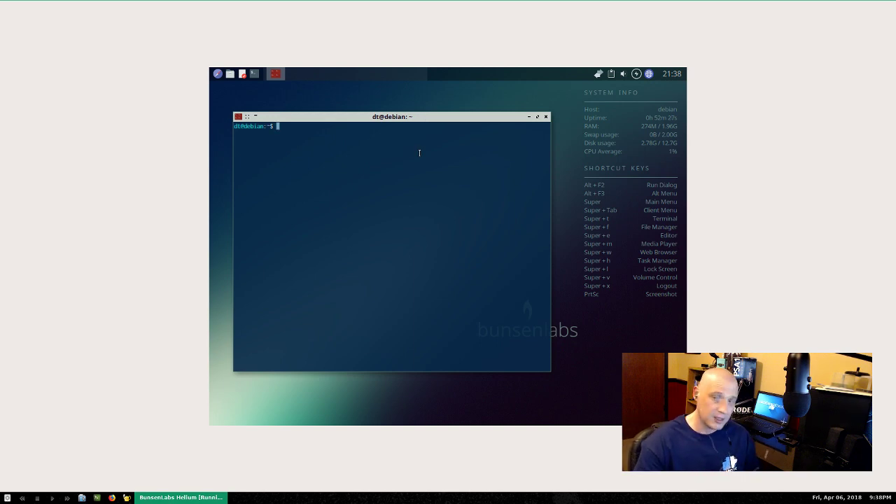
pyautogui.write('uname -')
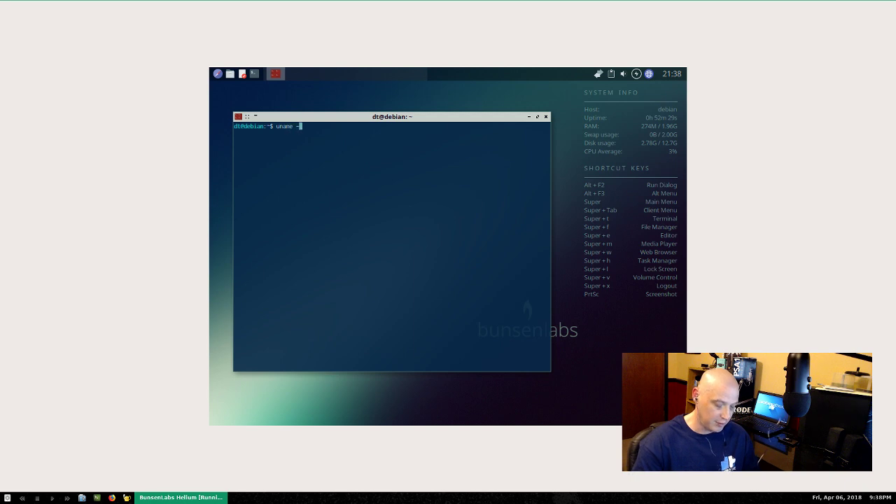
pyautogui.write('r')
pyautogui.press('Return')
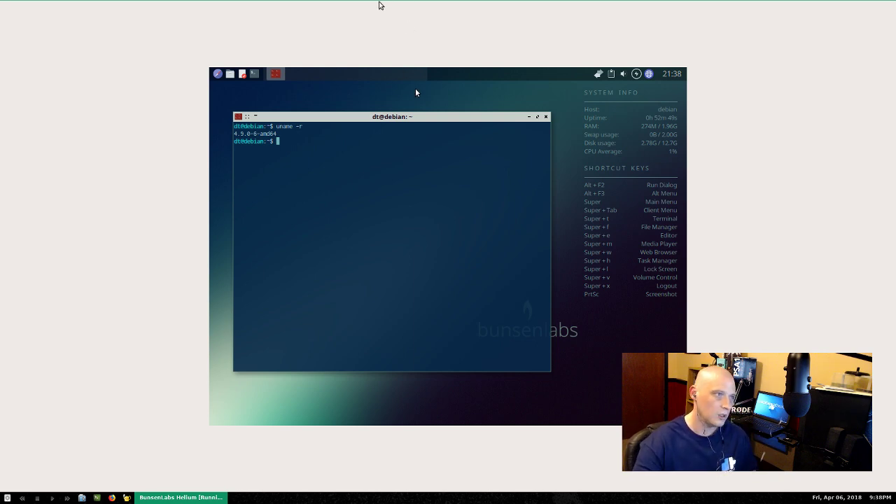
pyautogui.click(546, 117)
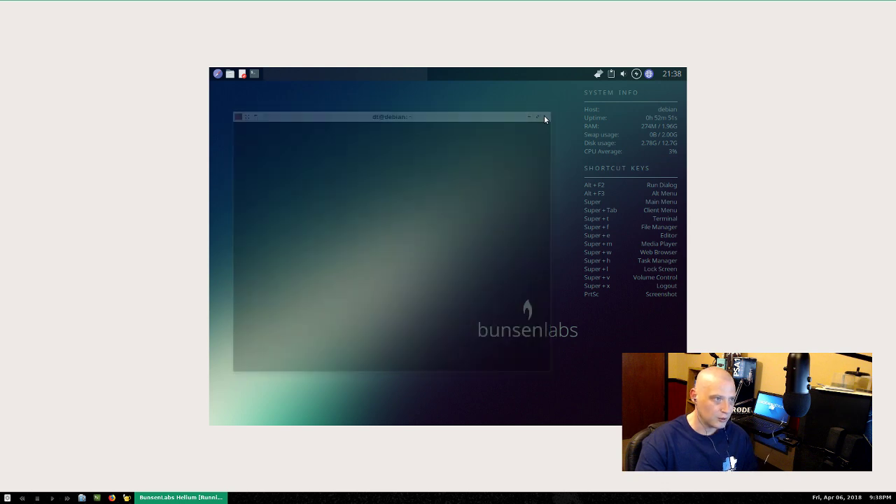